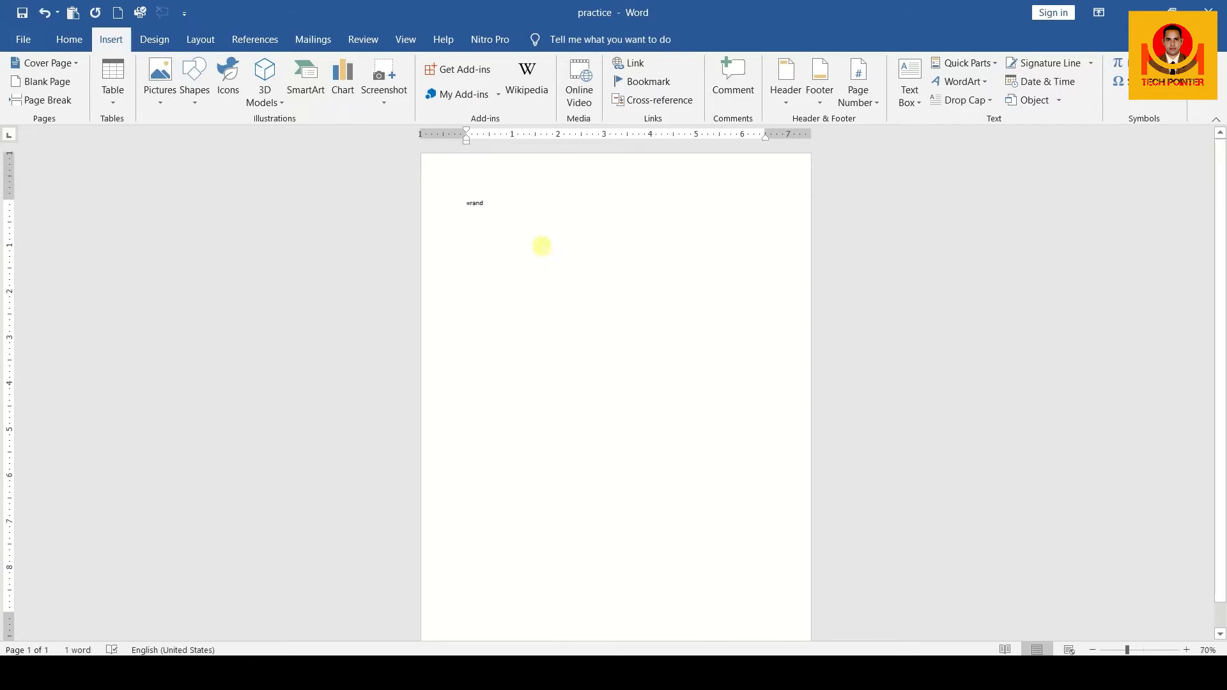
Generate 40 paragraphs of sample text in the blank document with the =rand(40) formula
ctrl+scroll(541, 246, up, 7)
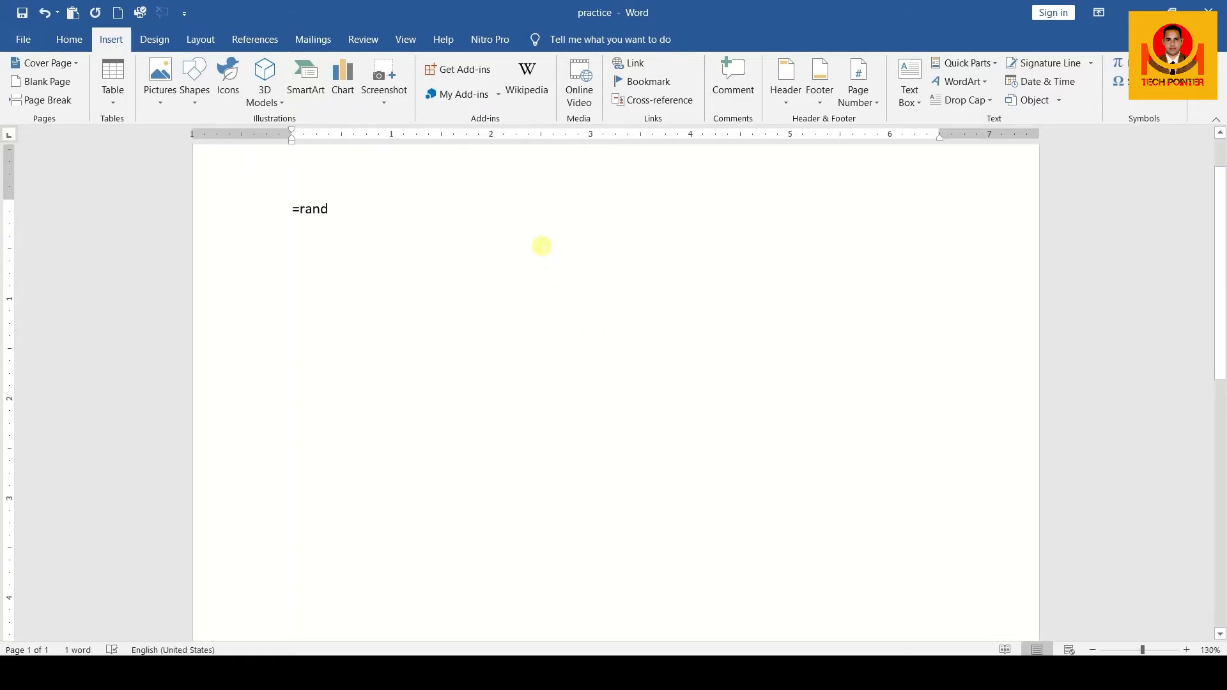
text(()
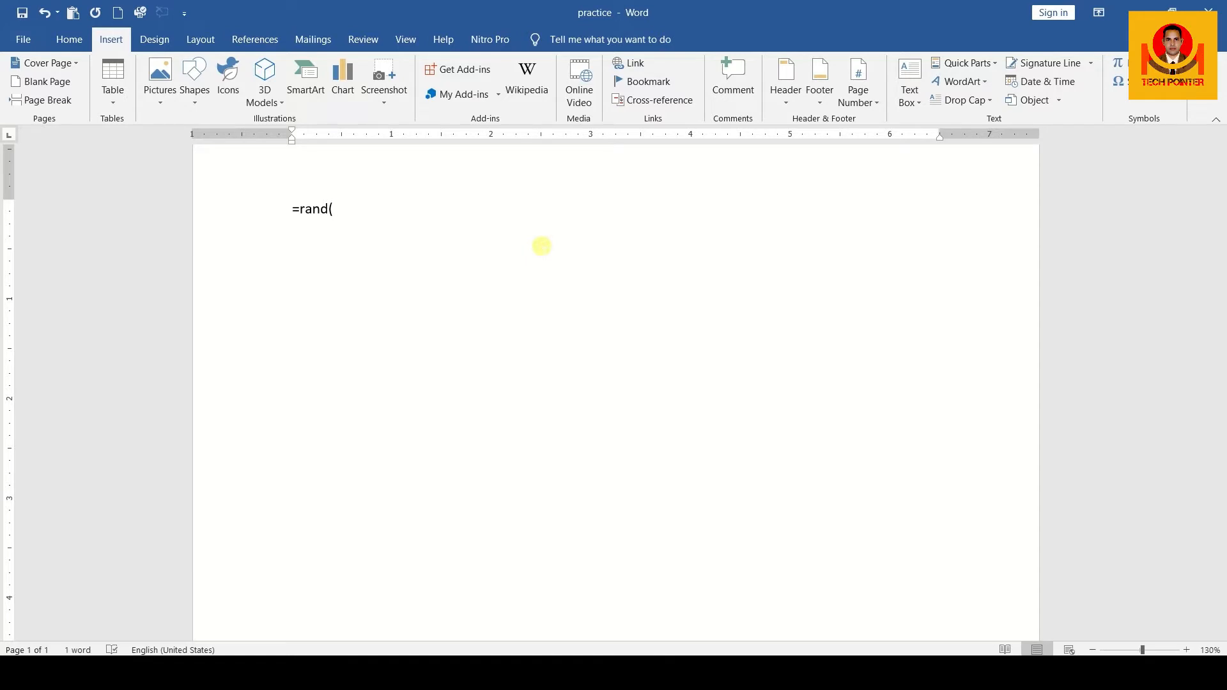
text(40))
key(Return)
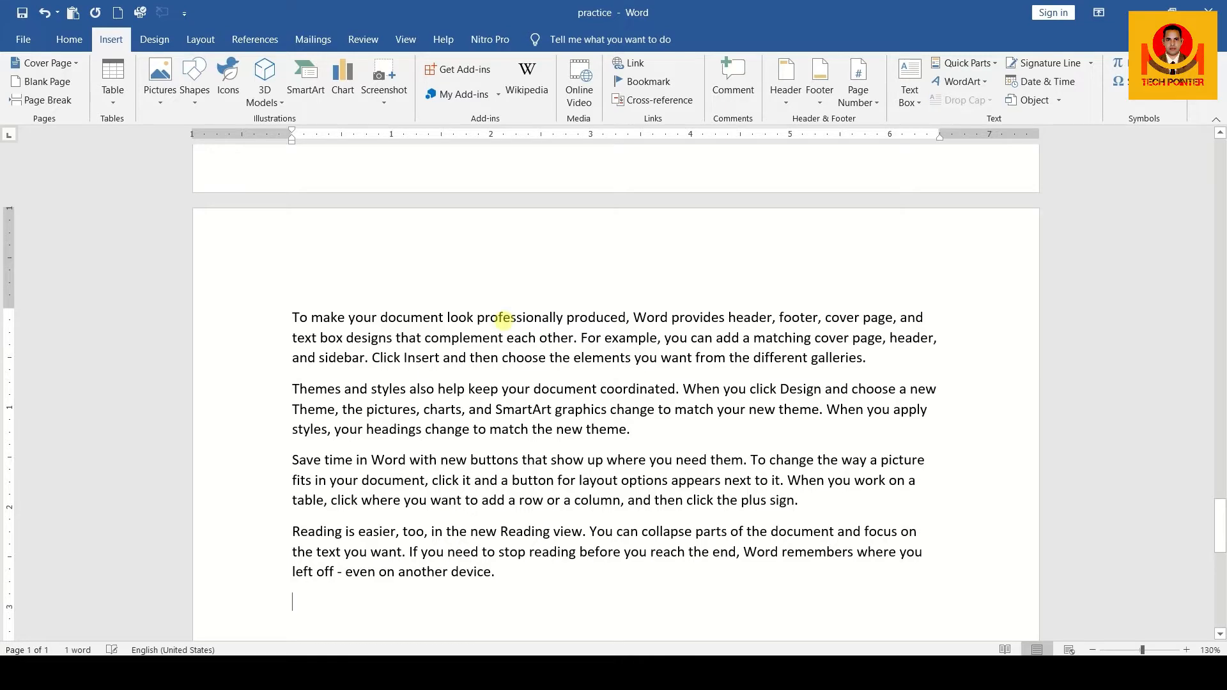
Examine the generated pages and the first page's top and bottom margin boundaries on the vertical ruler
scroll(504, 319, up, 12)
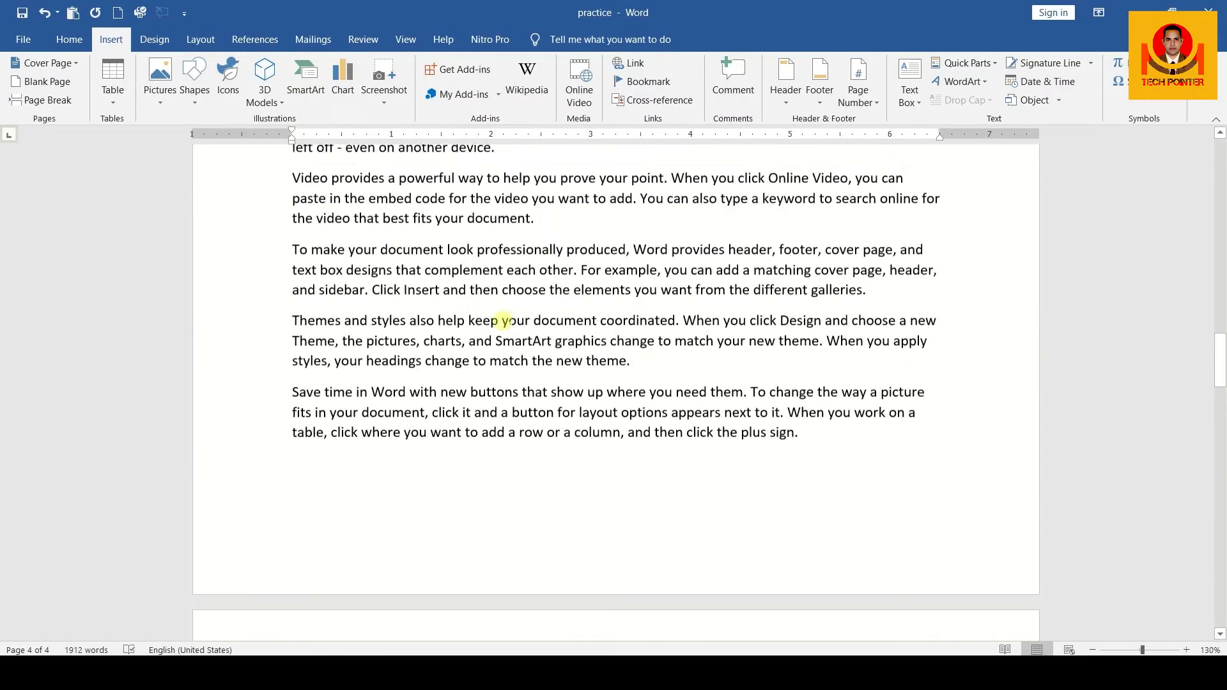
scroll(504, 320, down, 4)
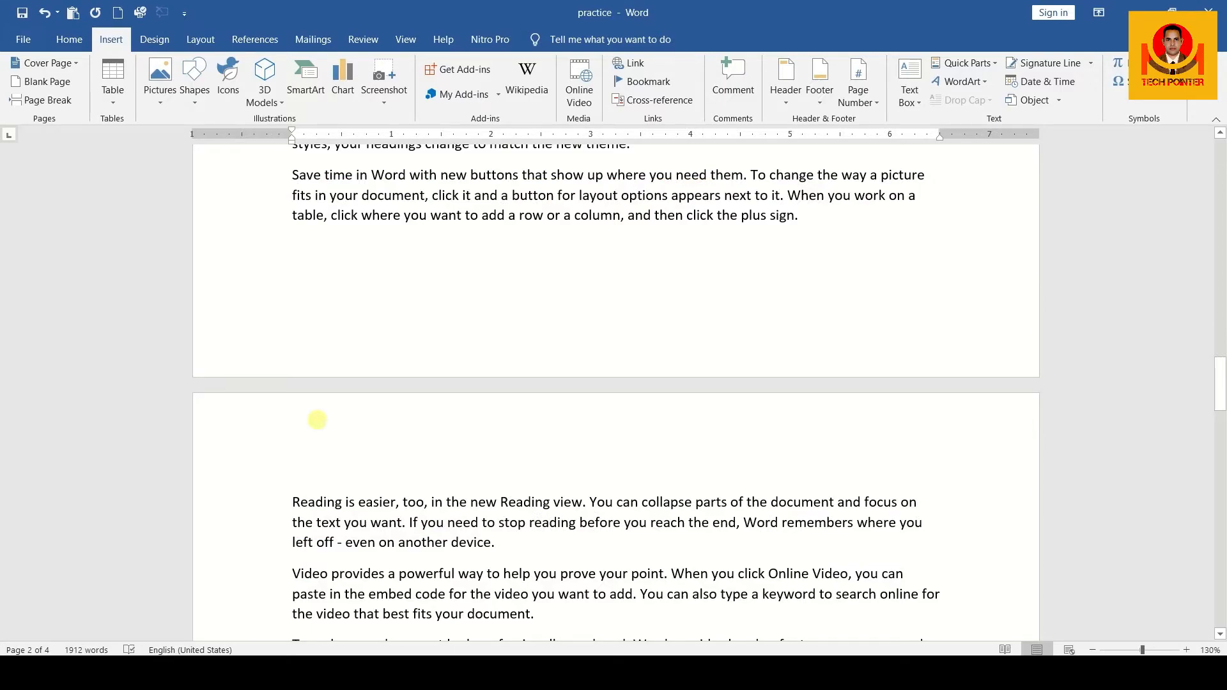
scroll(318, 420, up, 5)
scroll(318, 420, up, 10)
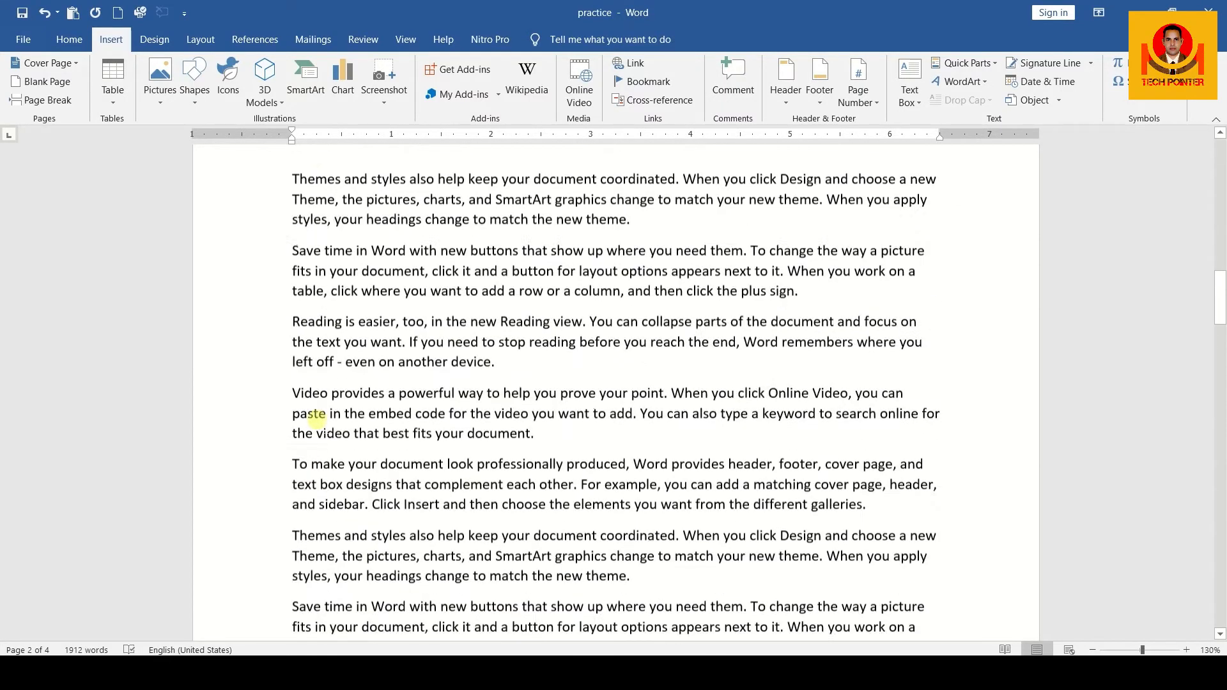
scroll(318, 420, down, 8)
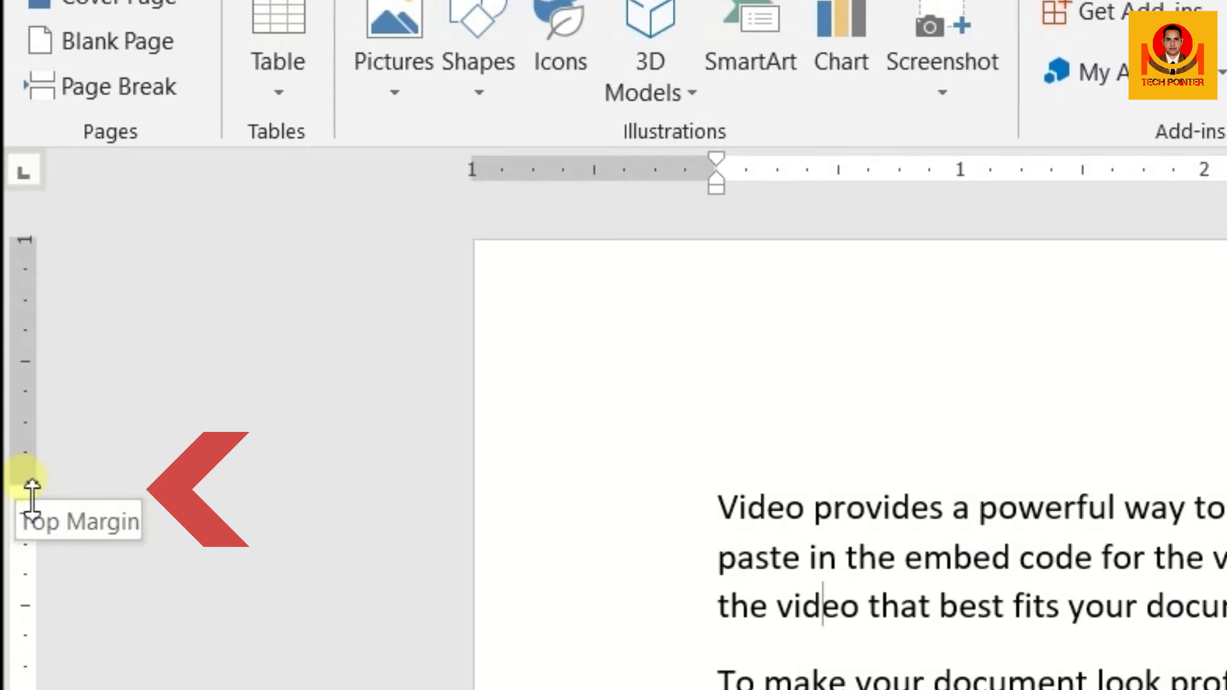
drag(32, 484, 32, 484)
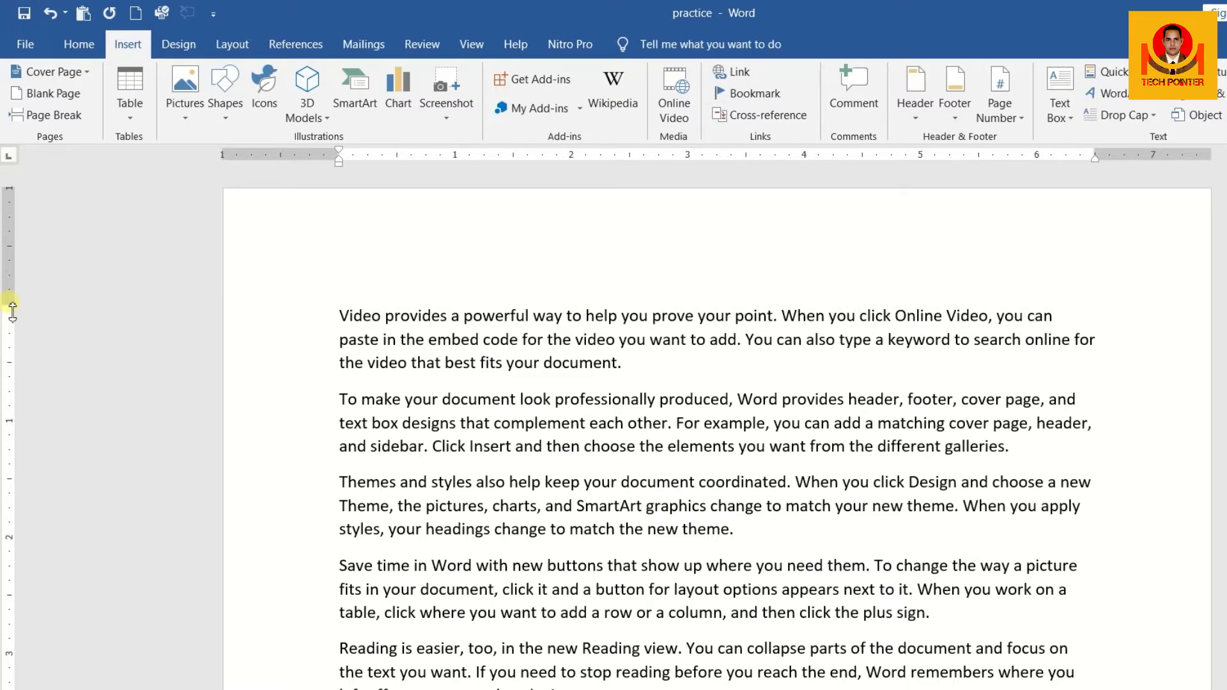
scroll(164, 315, down, 9)
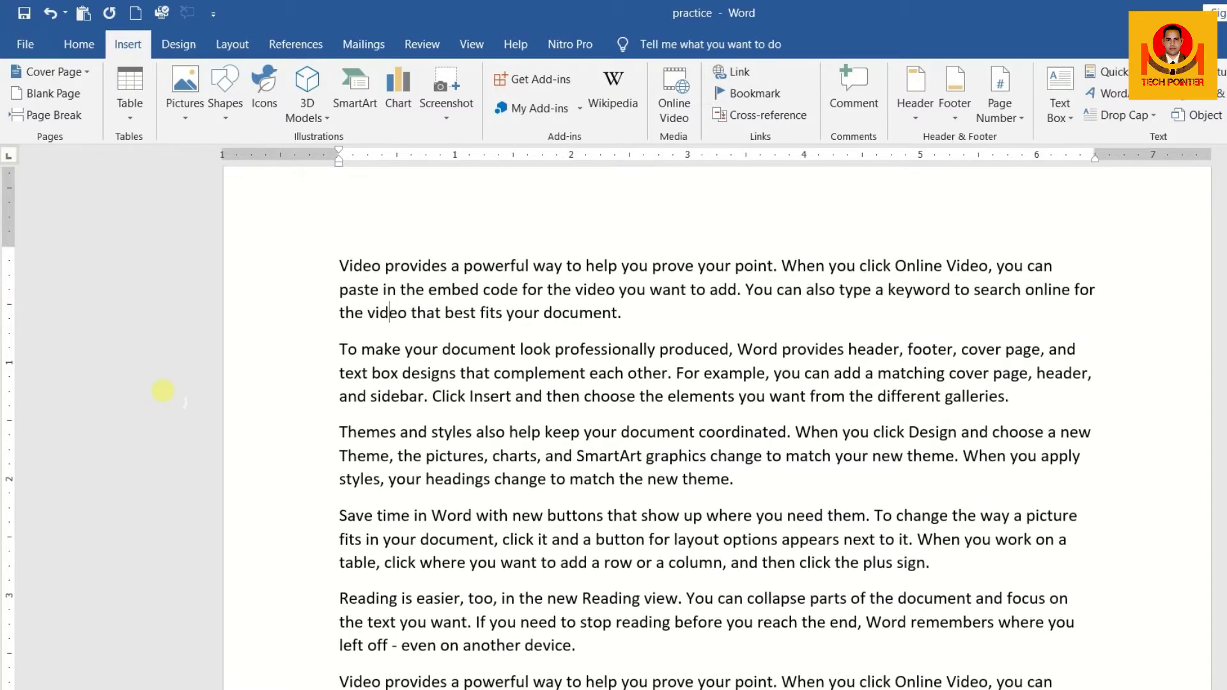
scroll(168, 392, down, 3)
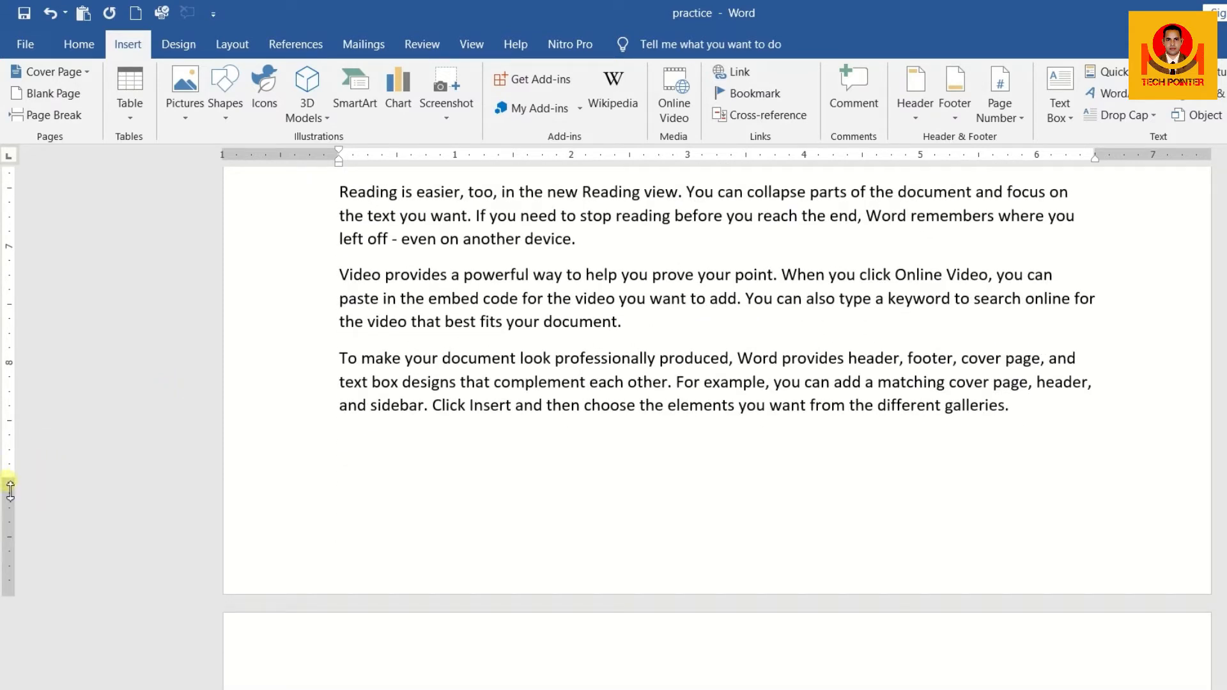
drag(10, 489, 11, 491)
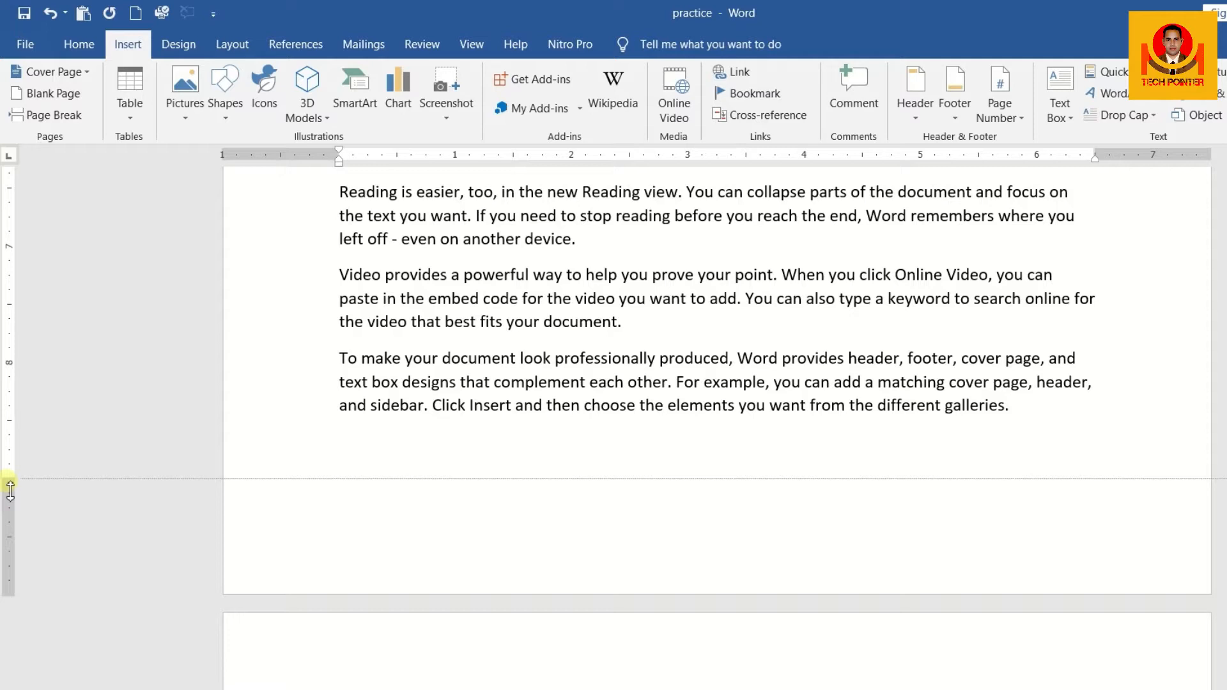
drag(10, 490, 10, 490)
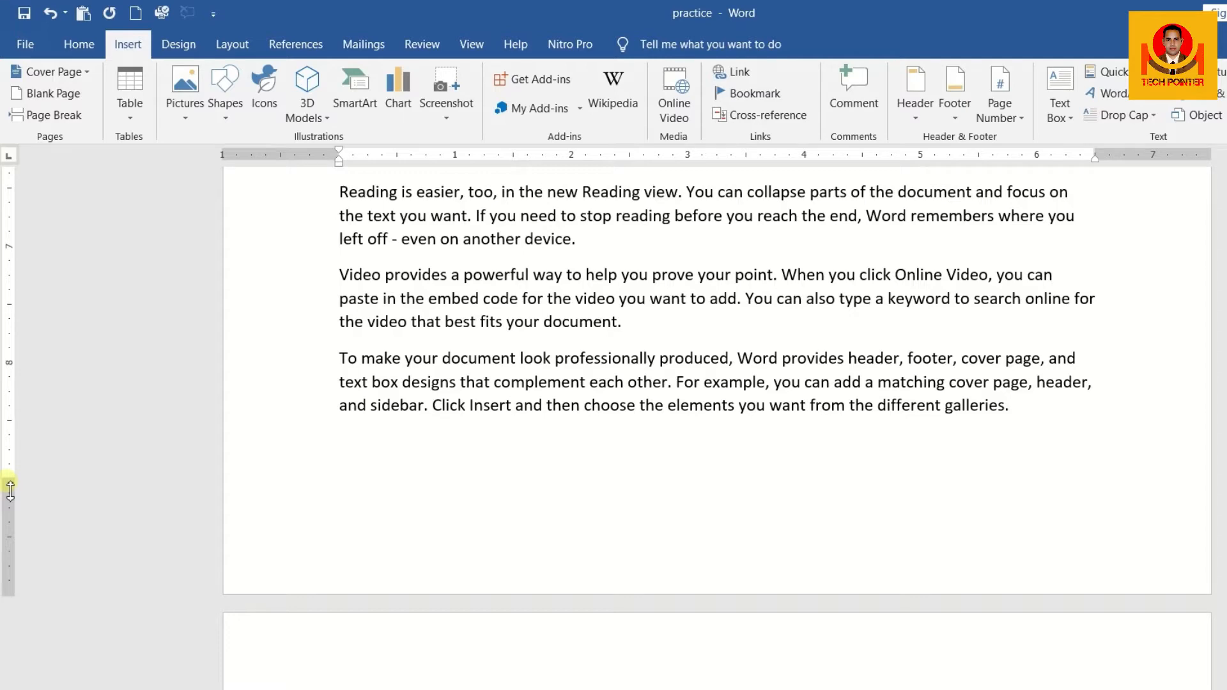
scroll(375, 445, up, 7)
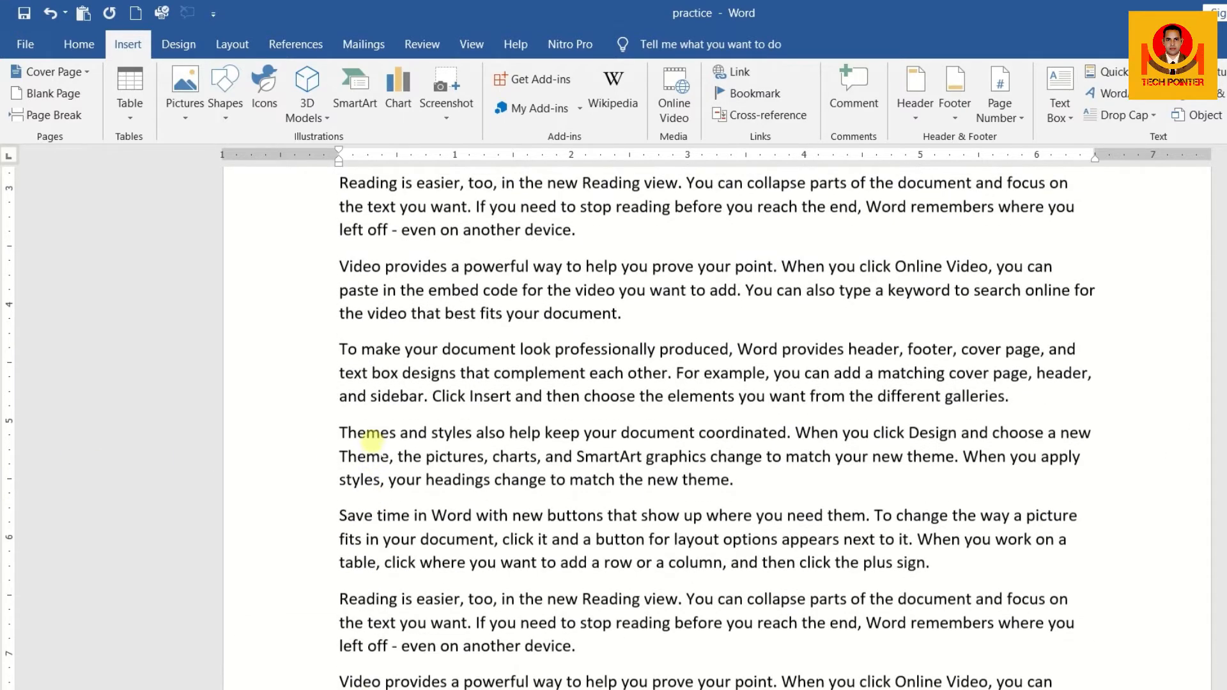
scroll(370, 441, up, 1)
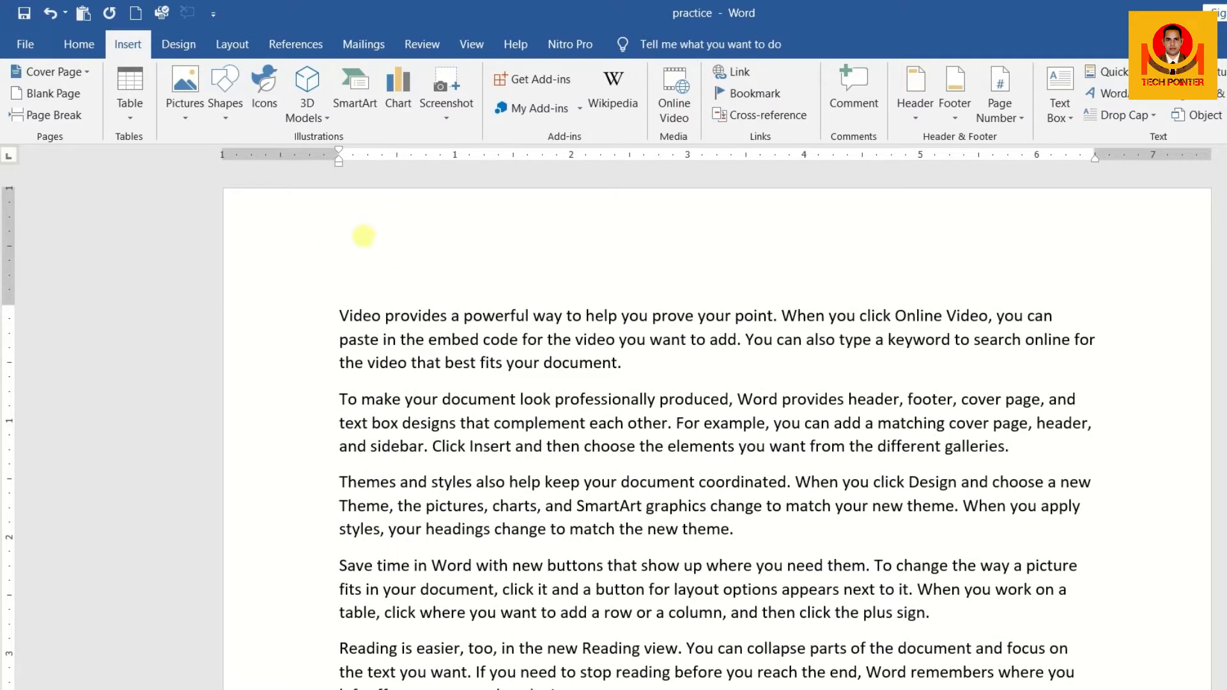
Open and close the first page's header area, and move the top margin boundary slightly upward on the vertical ruler
double_click(363, 235)
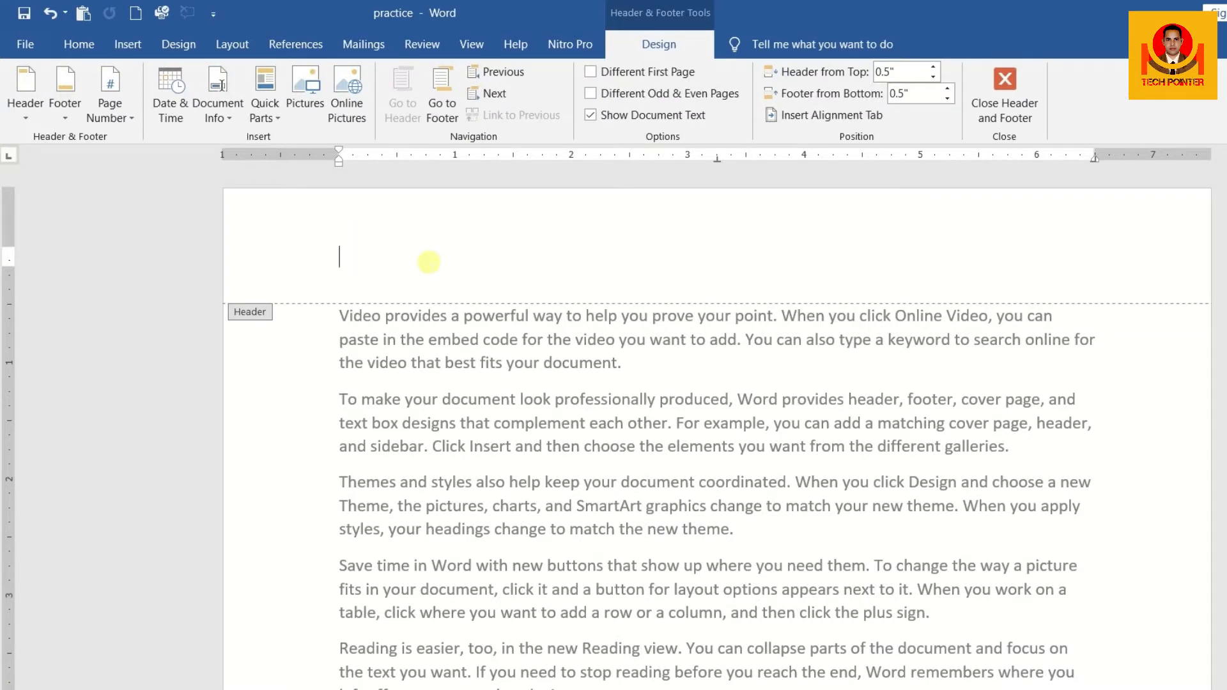
double_click(411, 365)
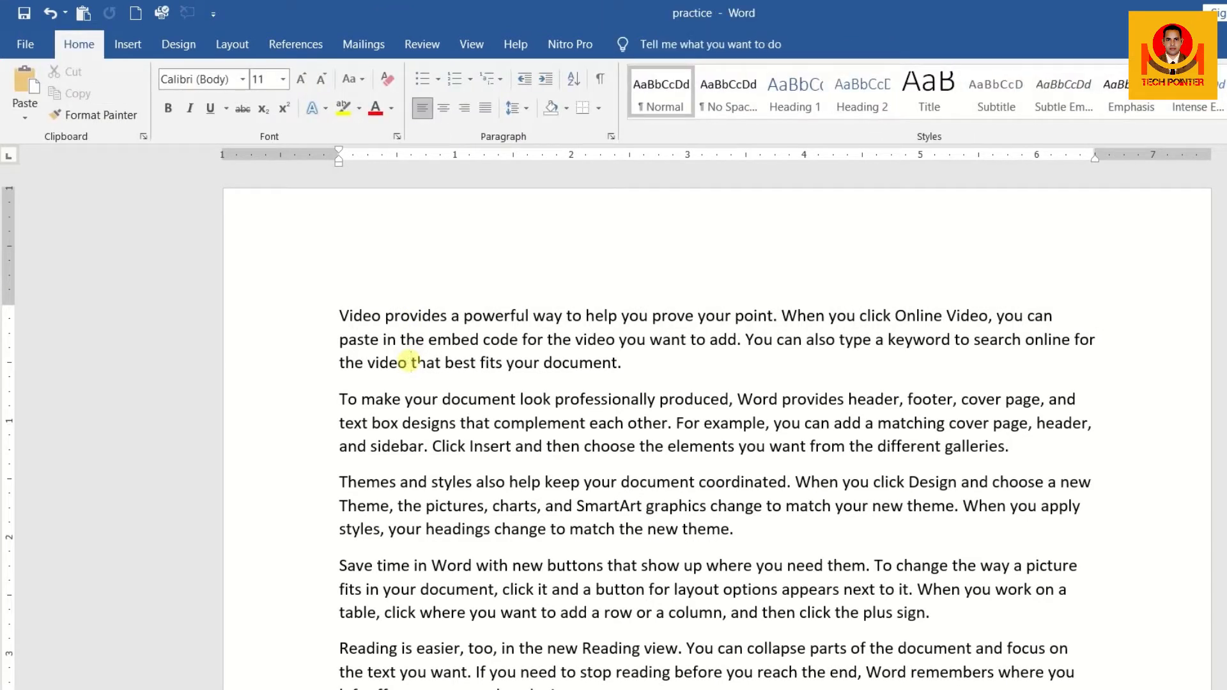
scroll(414, 311, down, 1)
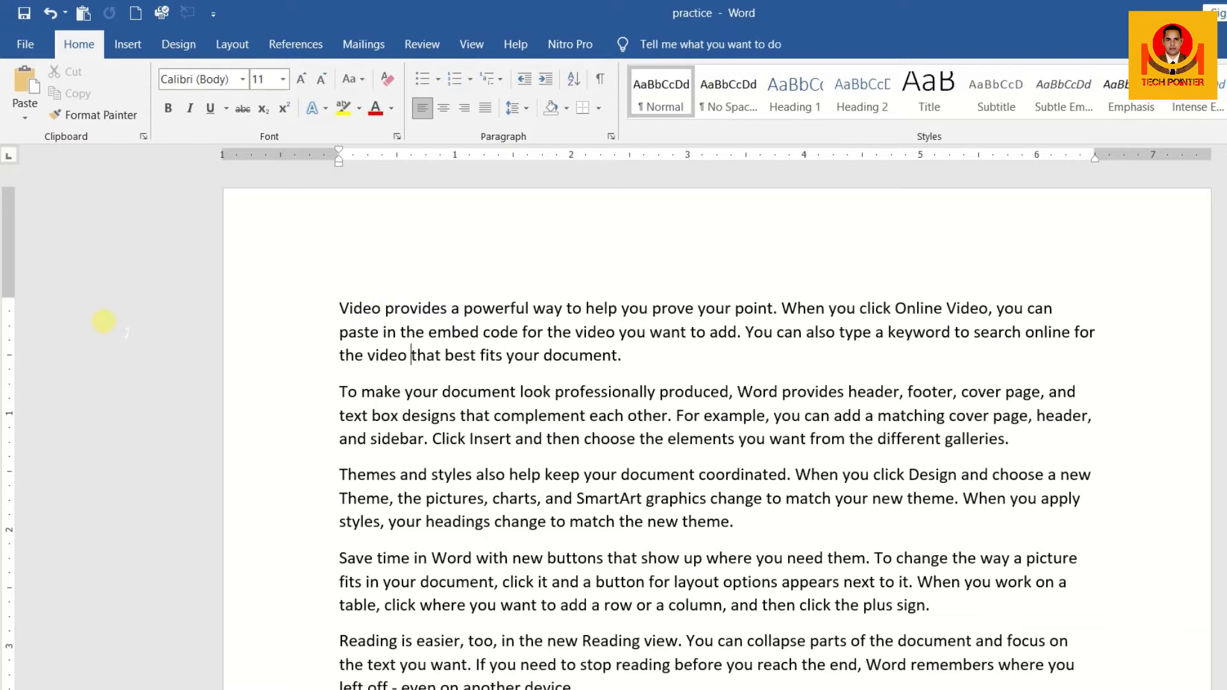
drag(7, 308, 8, 308)
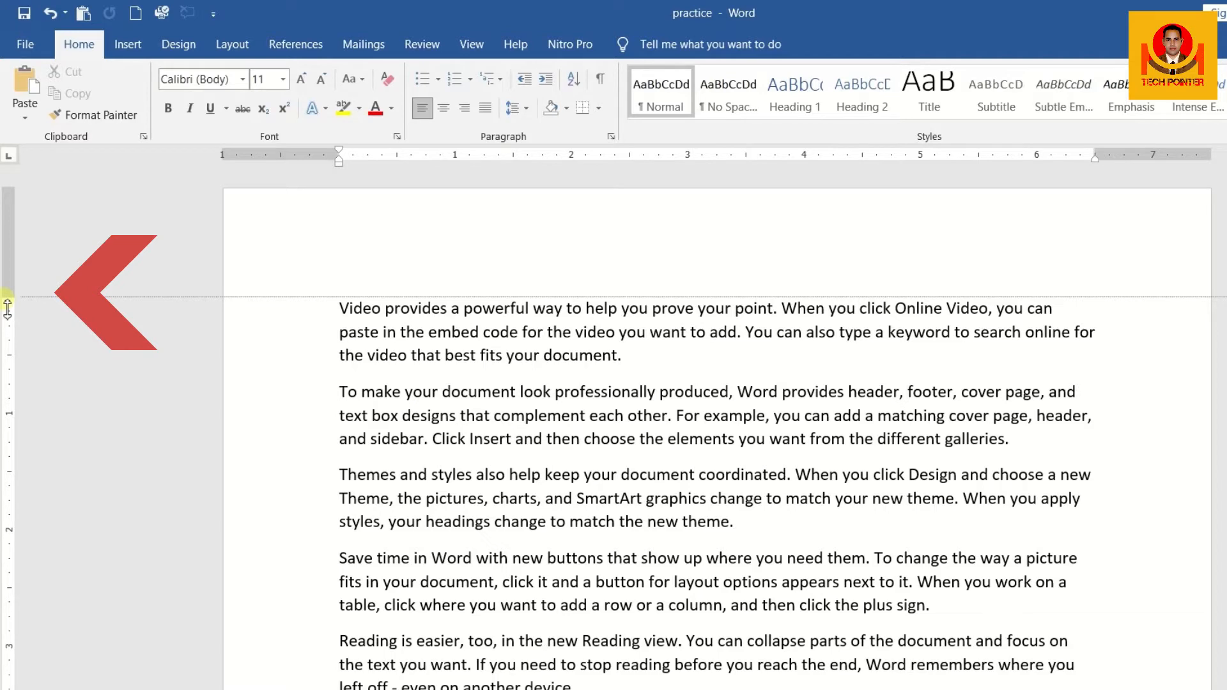
mouse_move(7, 308)
mouse_down()
mouse_move(8, 217)
mouse_move(7, 297)
mouse_up()
Insert the built-in Facet (Even Page) header into the document
click(121, 46)
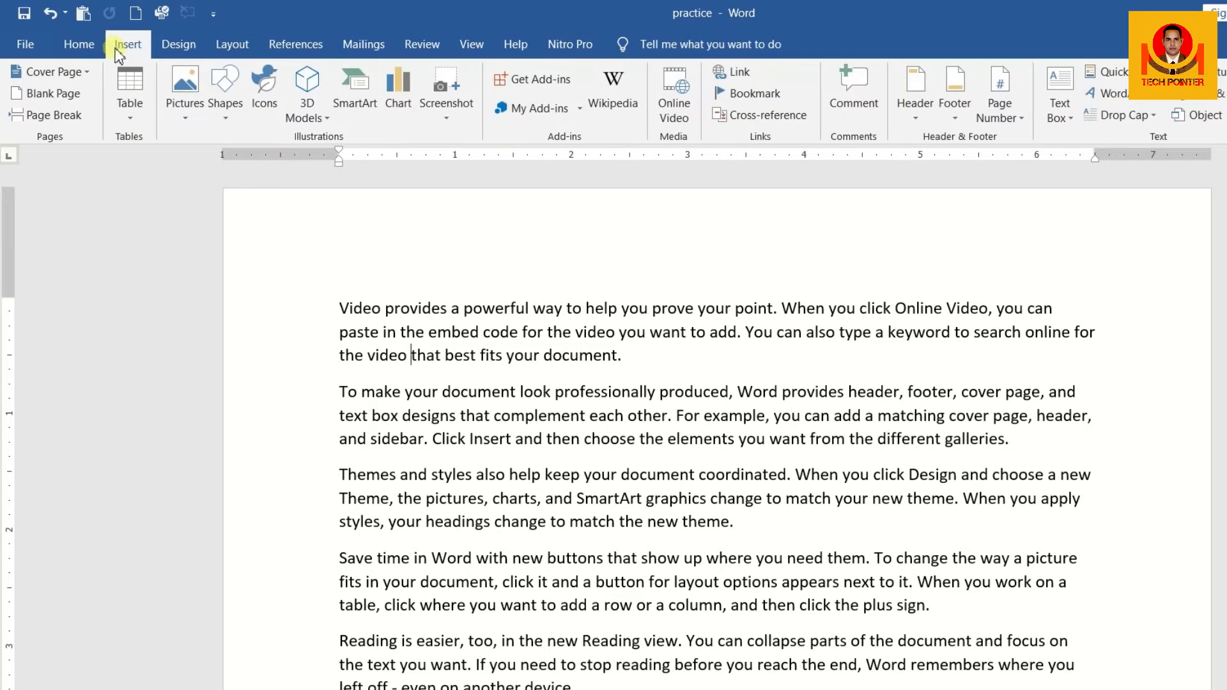
click(915, 118)
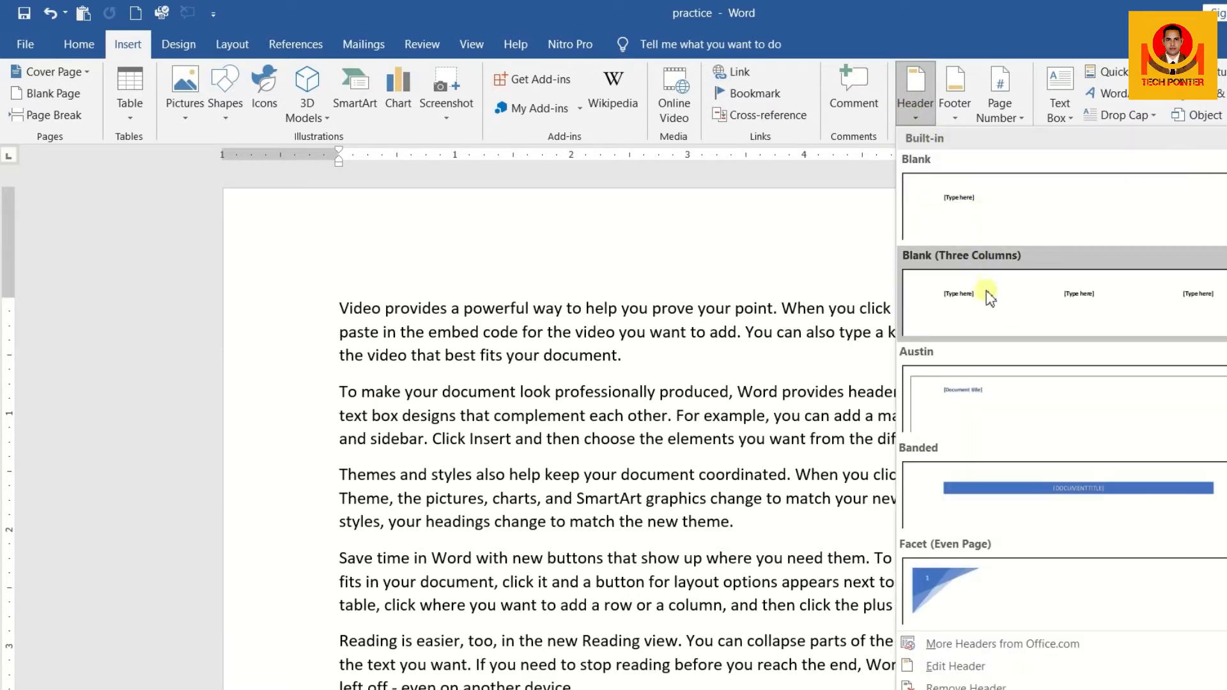
click(985, 583)
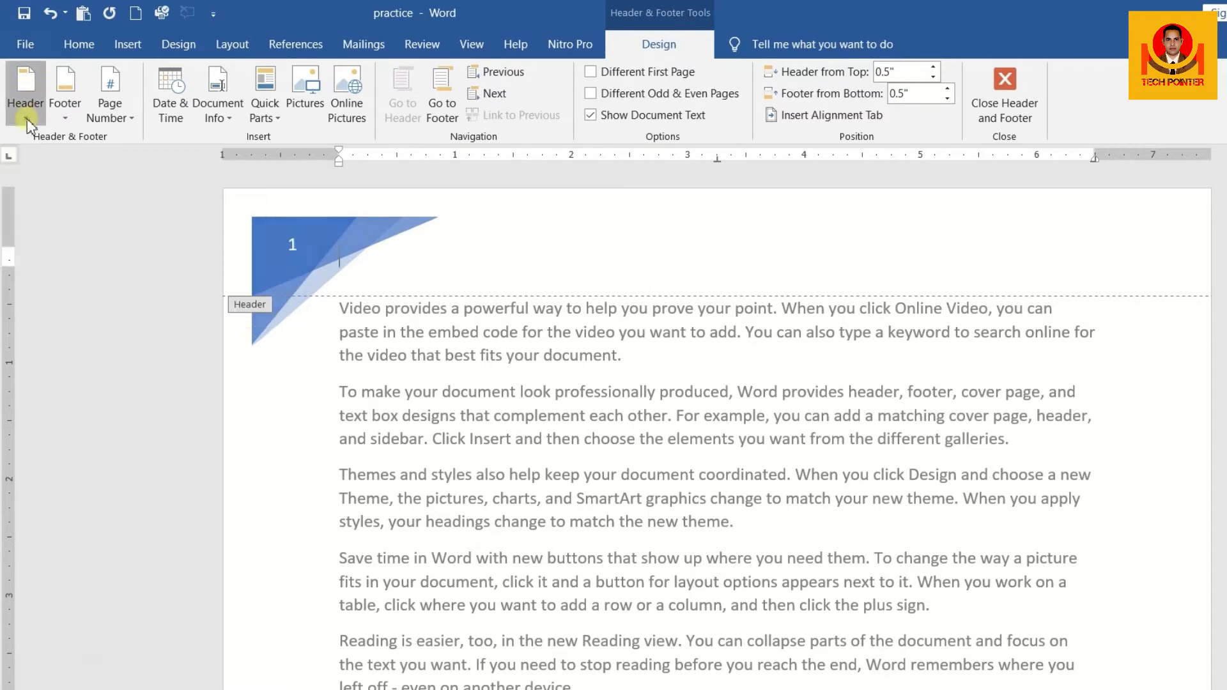
Choose Edit Header for the Facet header, and remove the header from the document
click(18, 80)
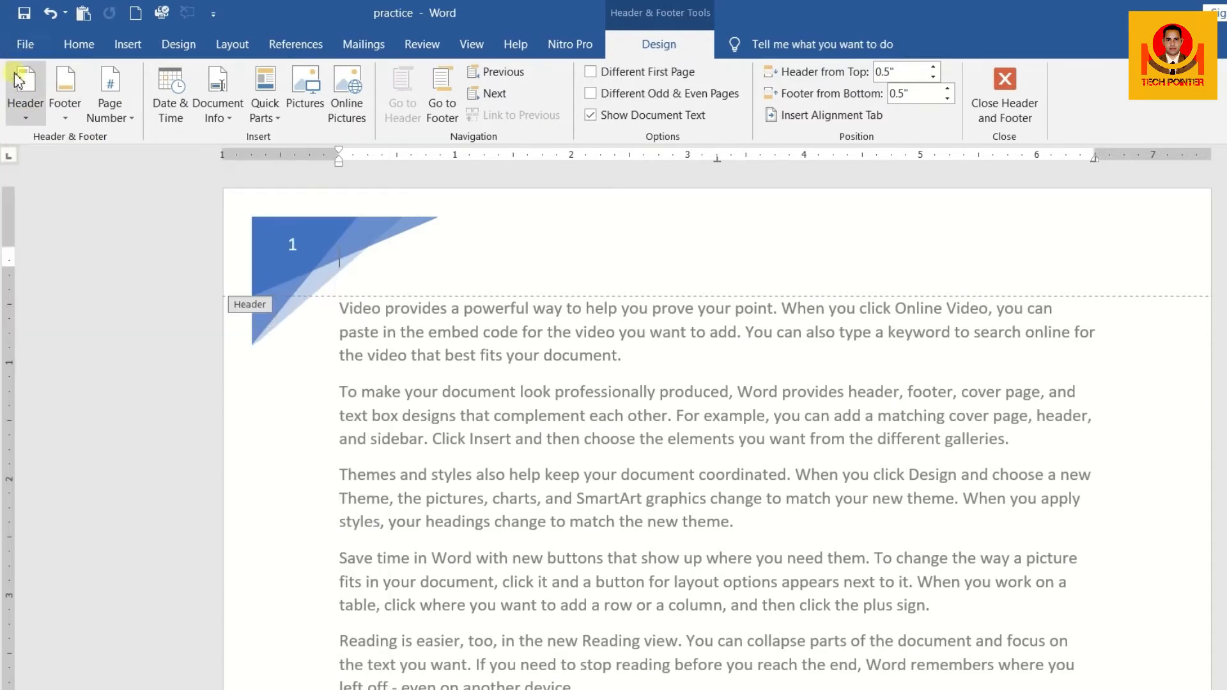
click(26, 117)
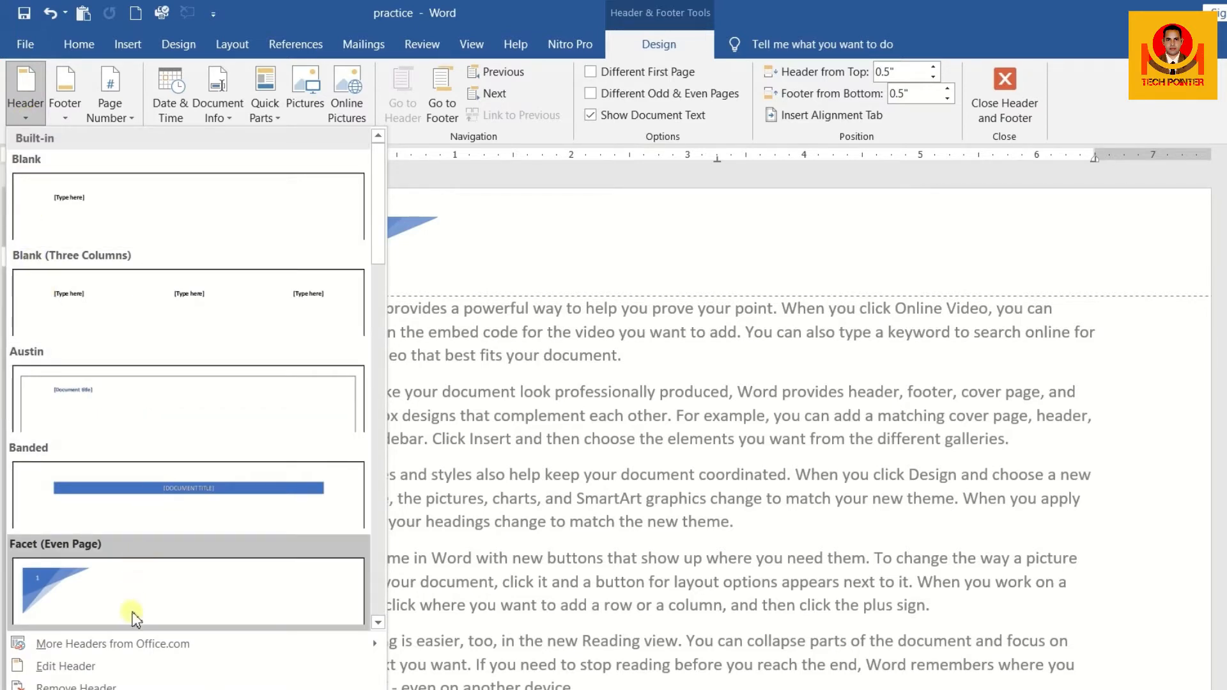
mouse_move(143, 643)
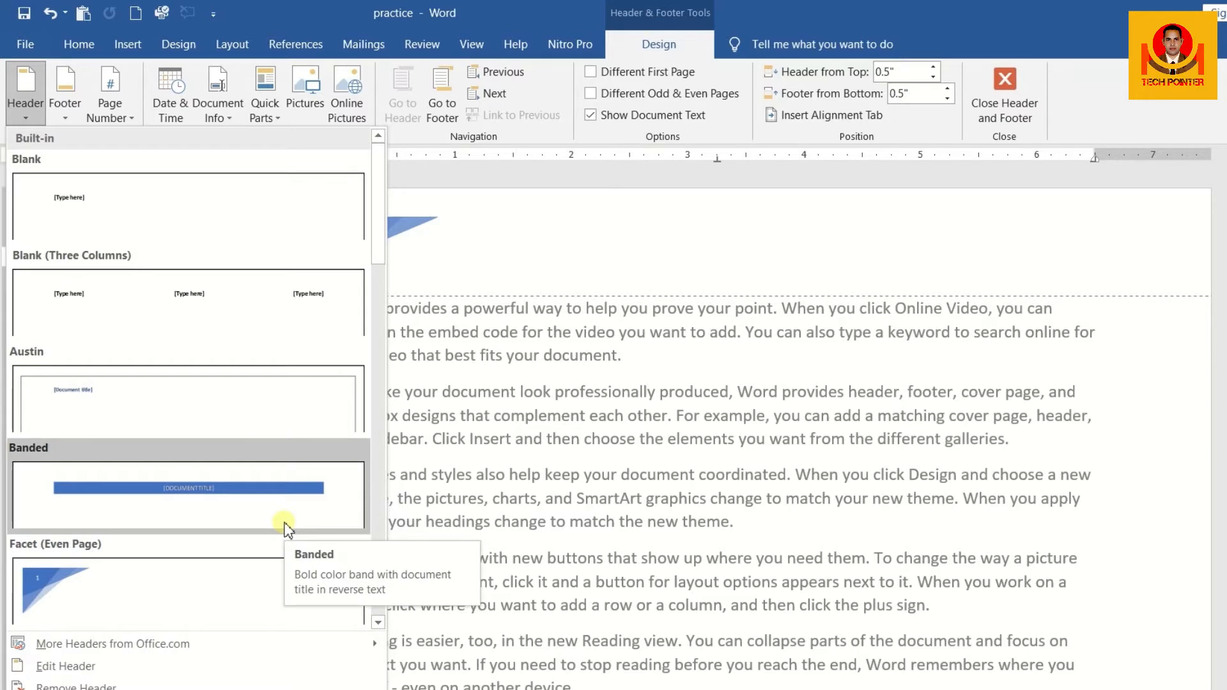
click(223, 666)
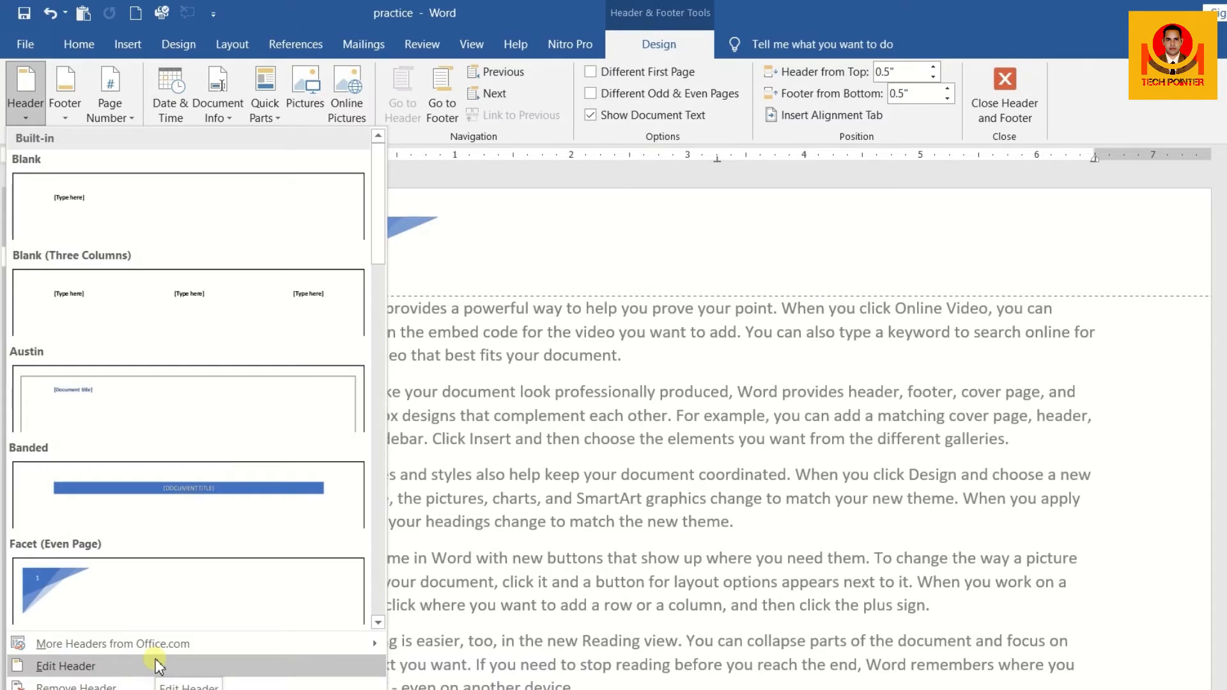
click(158, 667)
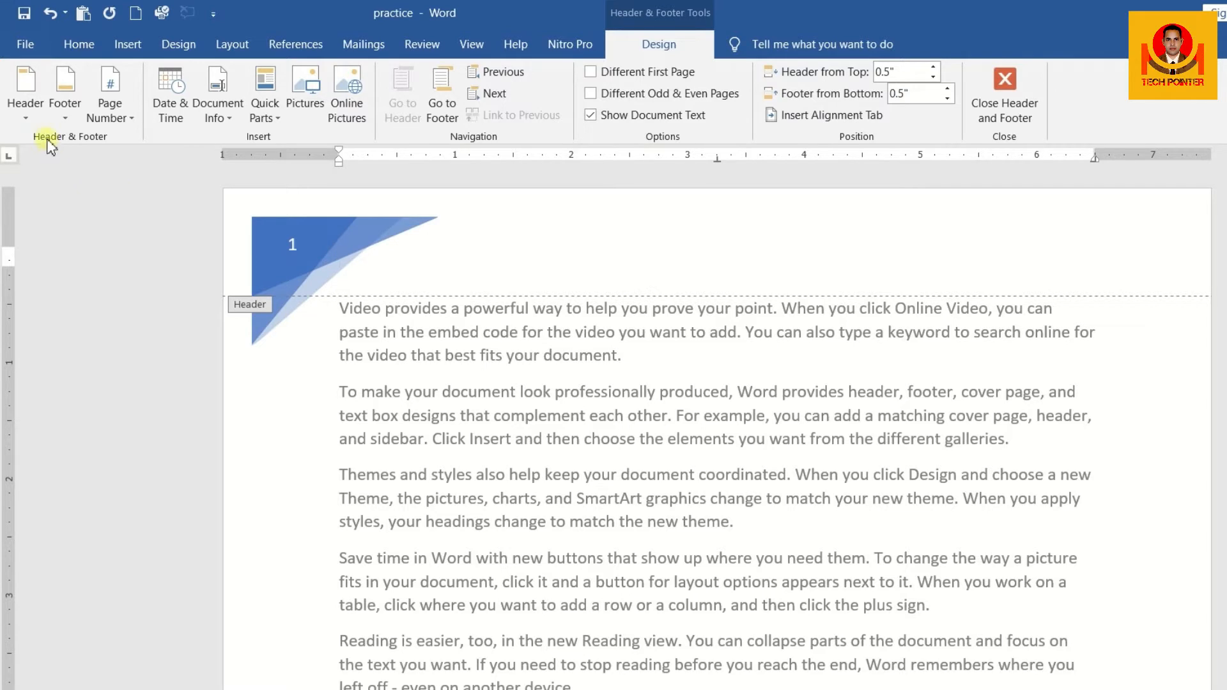
click(35, 118)
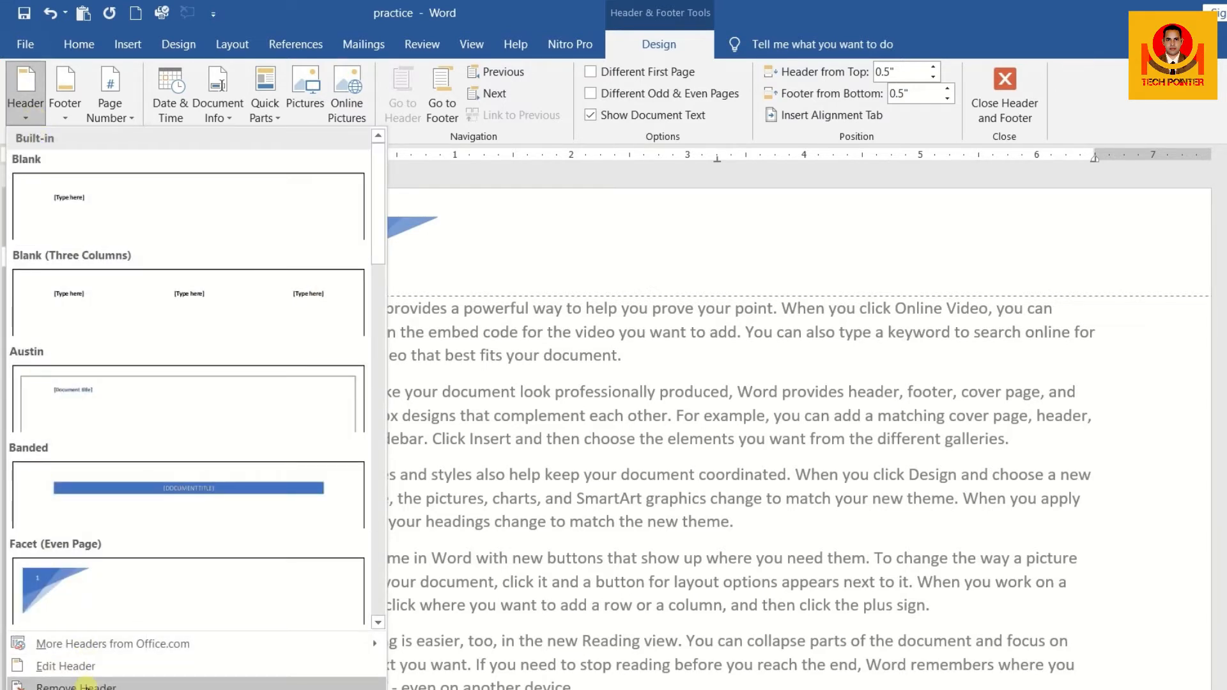
click(78, 685)
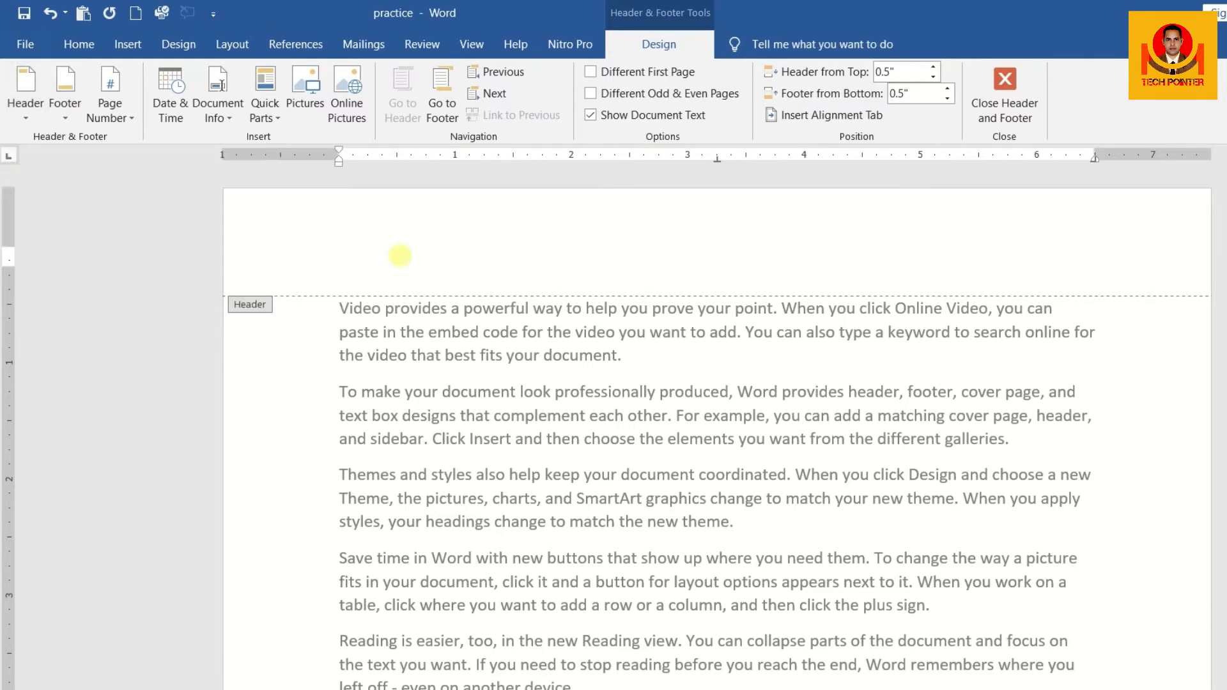
Leave header editing and open the footer area at the end of the first page
scroll(403, 259, down, 1)
scroll(403, 258, down, 10)
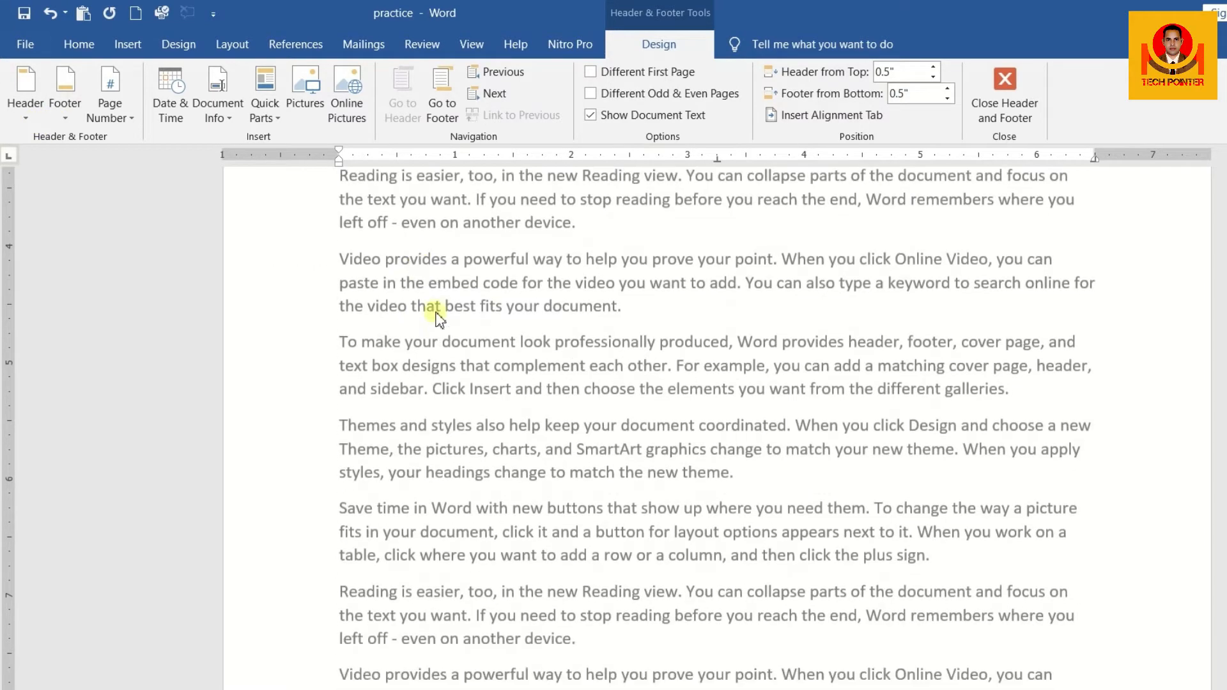
double_click(405, 520)
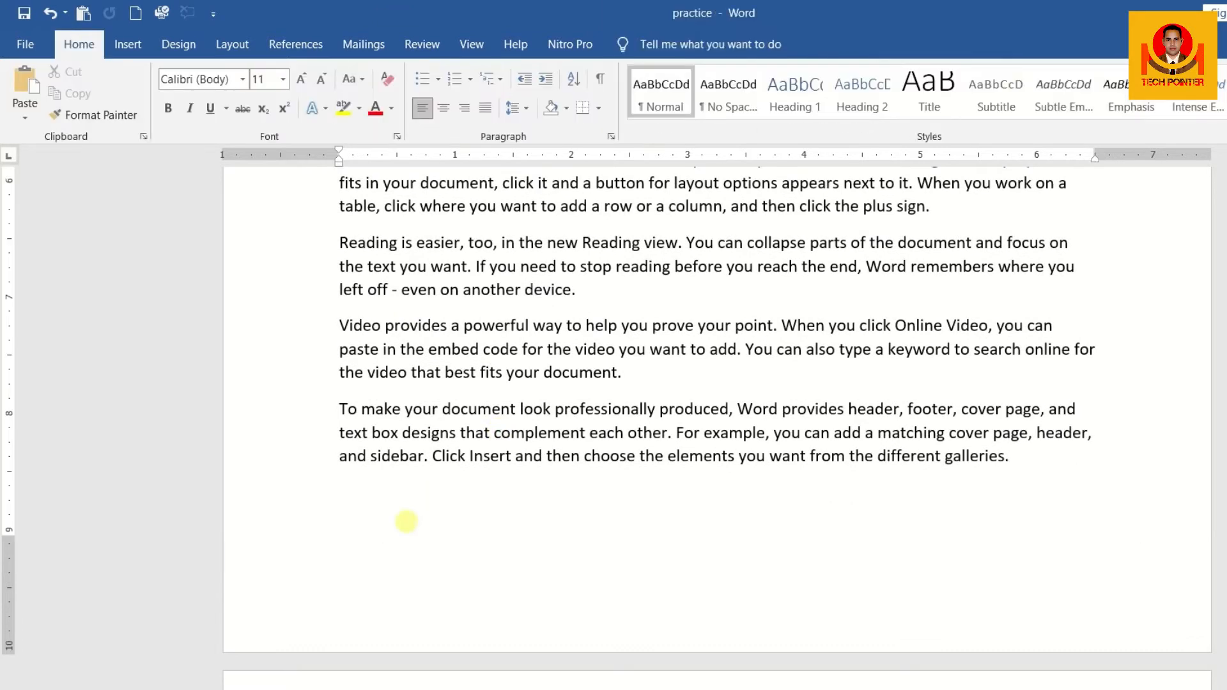
double_click(399, 561)
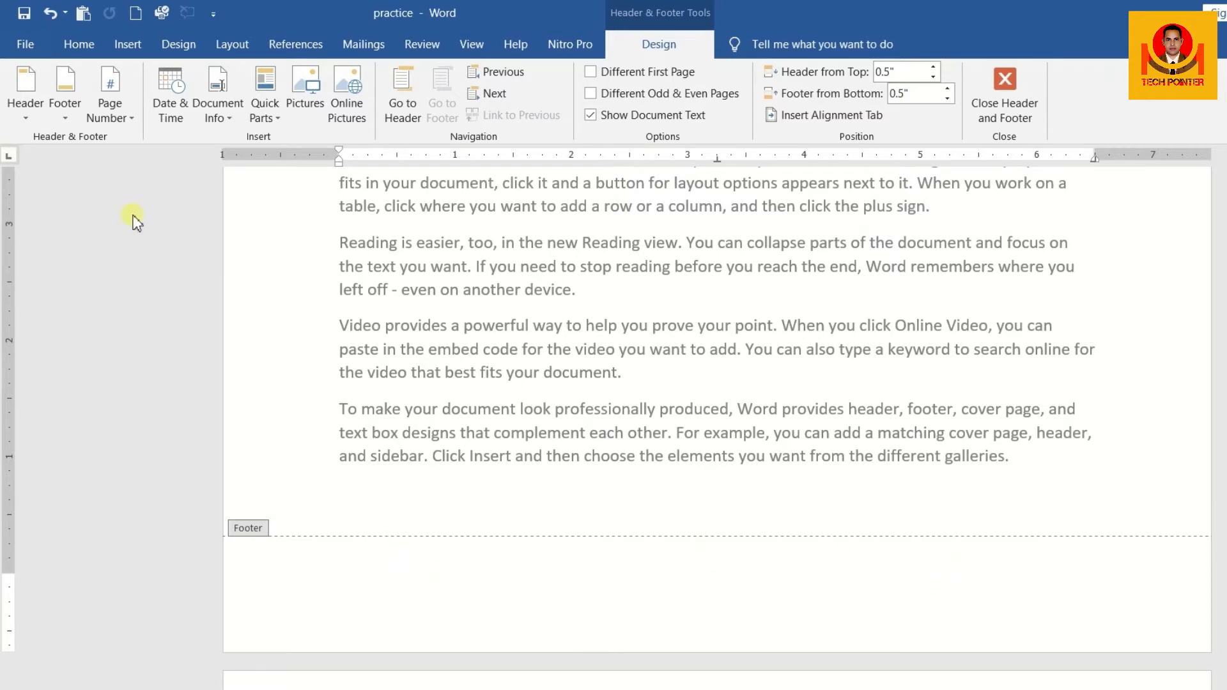
Enter the text TECHPOINTER in the first page's header and return to the document body
scroll(263, 370, up, 5)
scroll(267, 376, up, 5)
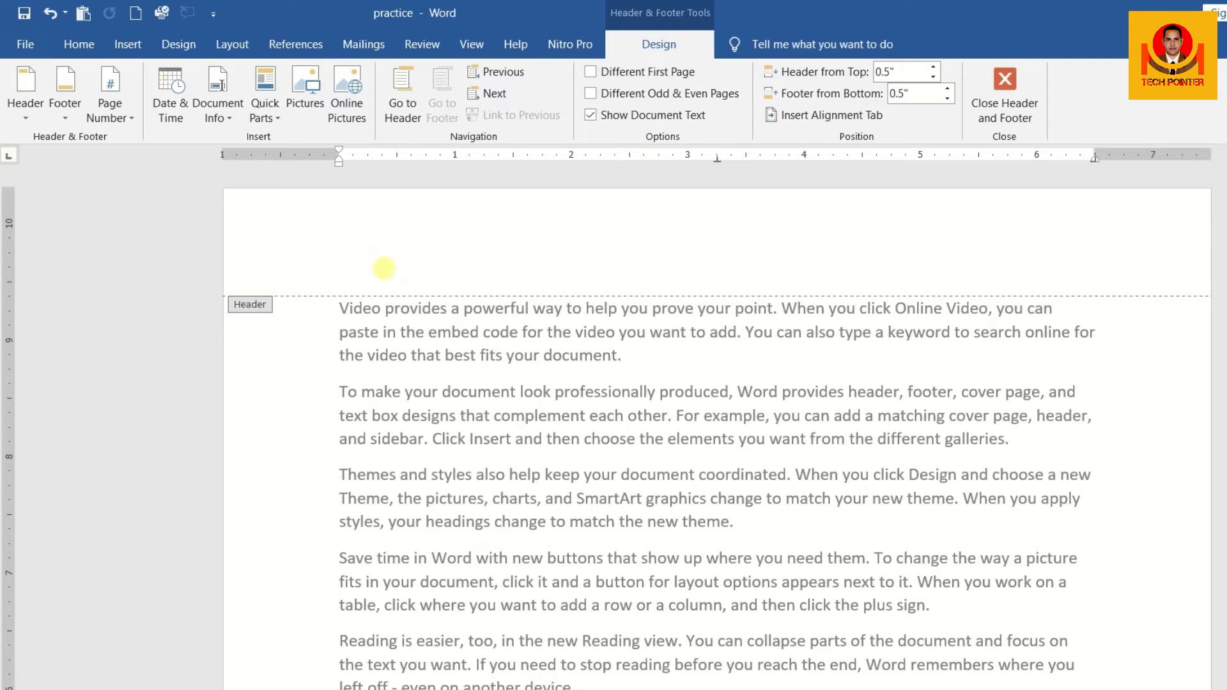
click(342, 269)
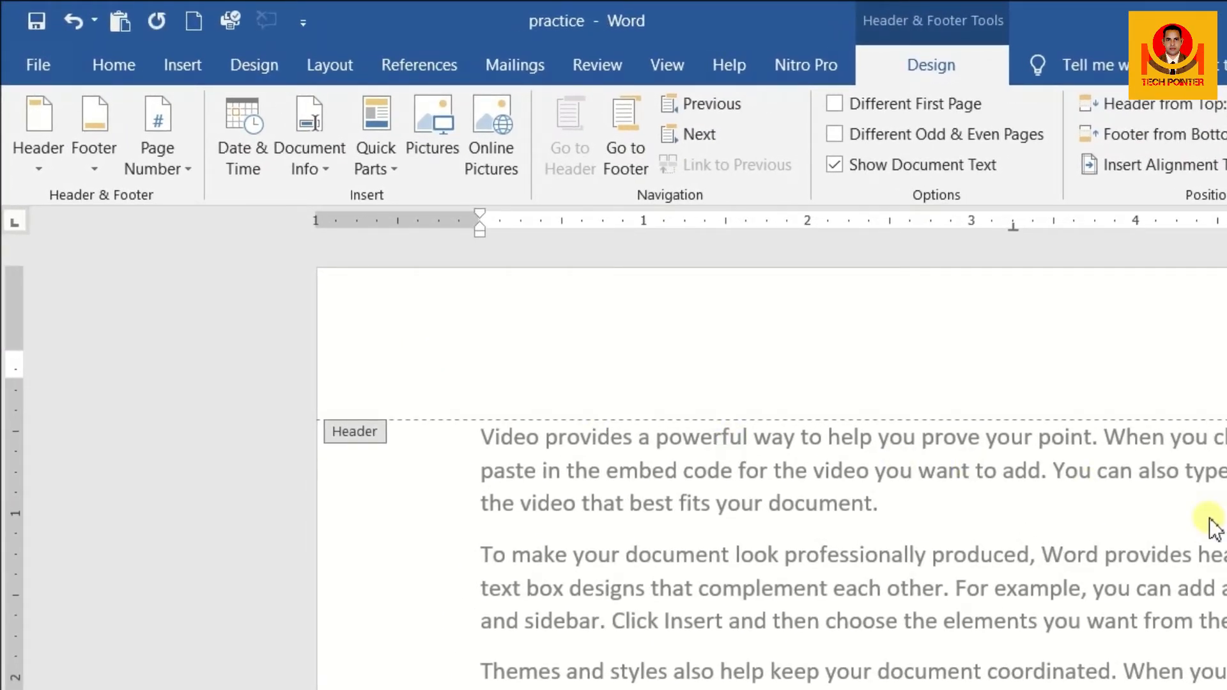
text(TECHPOINTER)
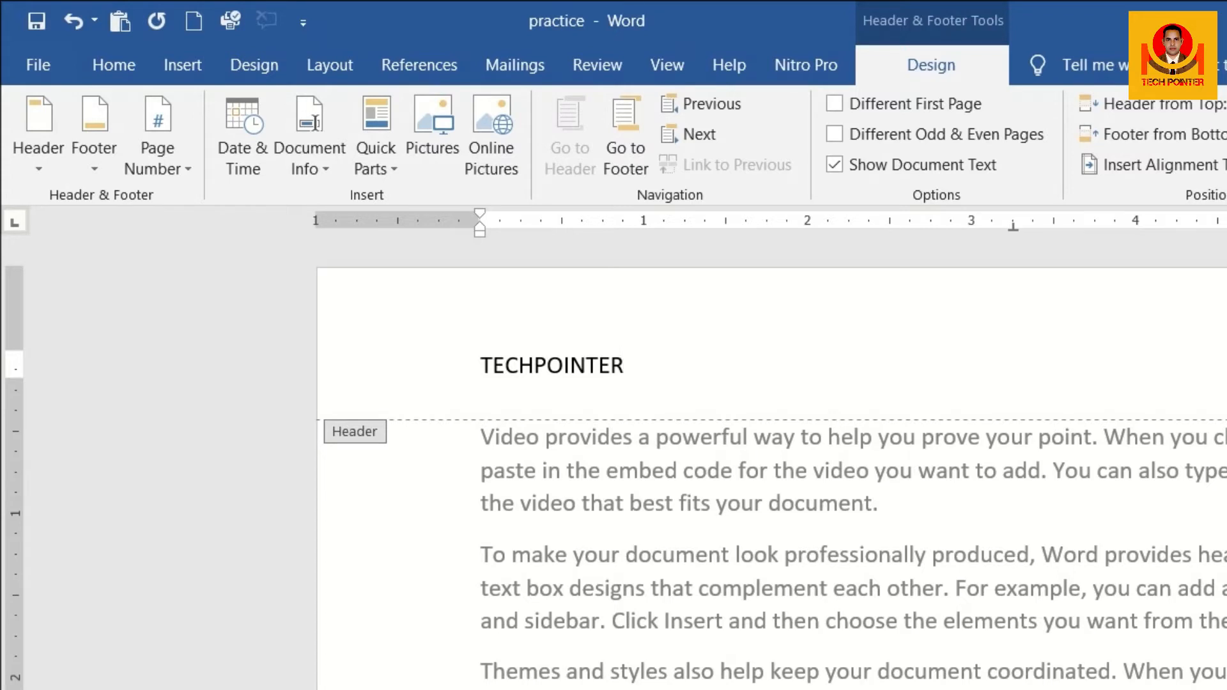
key(Escape)
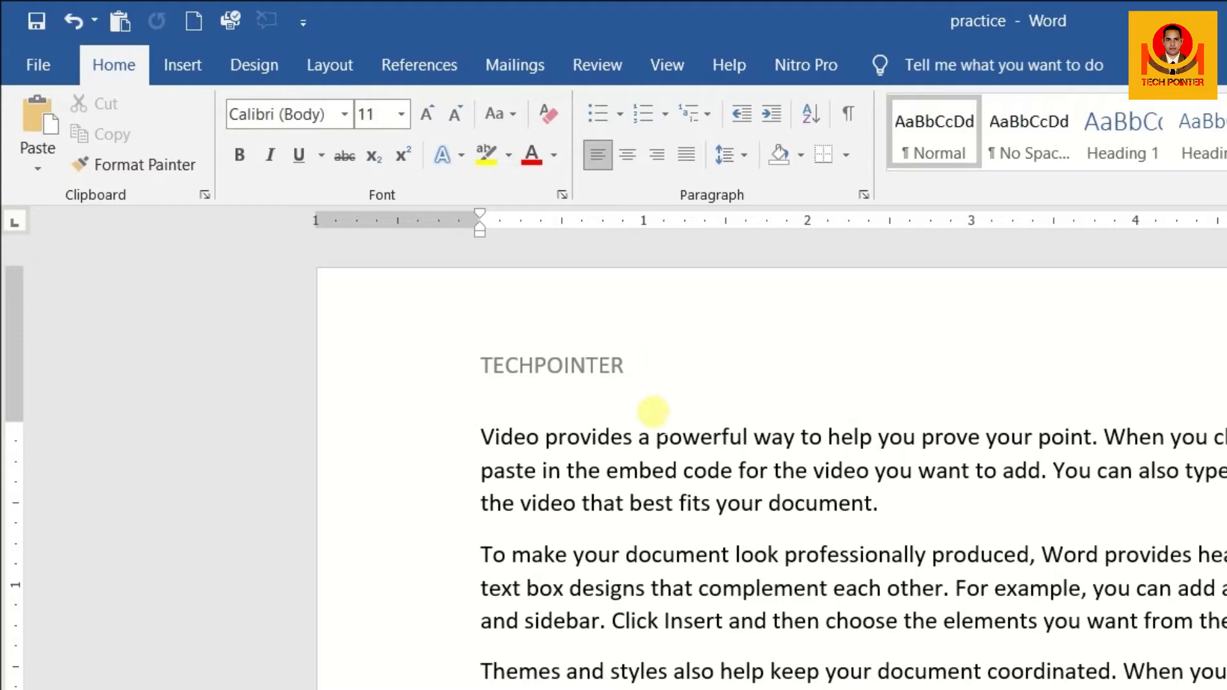
Turn on Different First Page for the header and enter TECHPOINTER as the first page header
scroll(693, 444, down, 10)
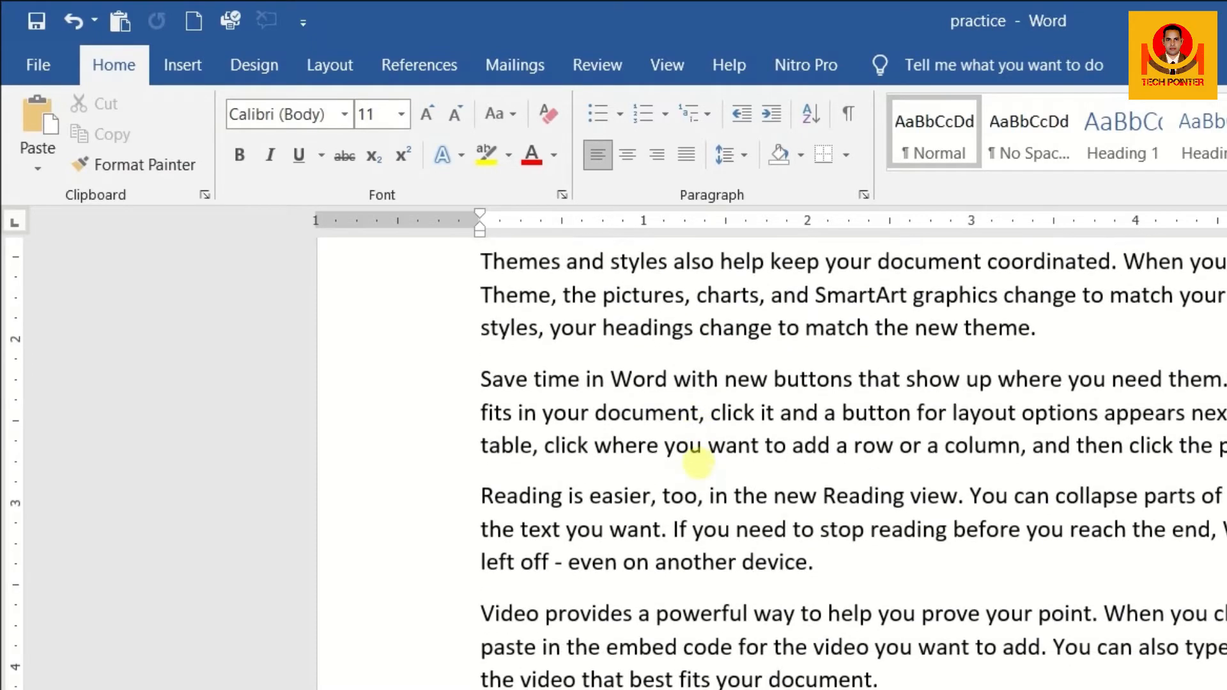
scroll(701, 472, down, 11)
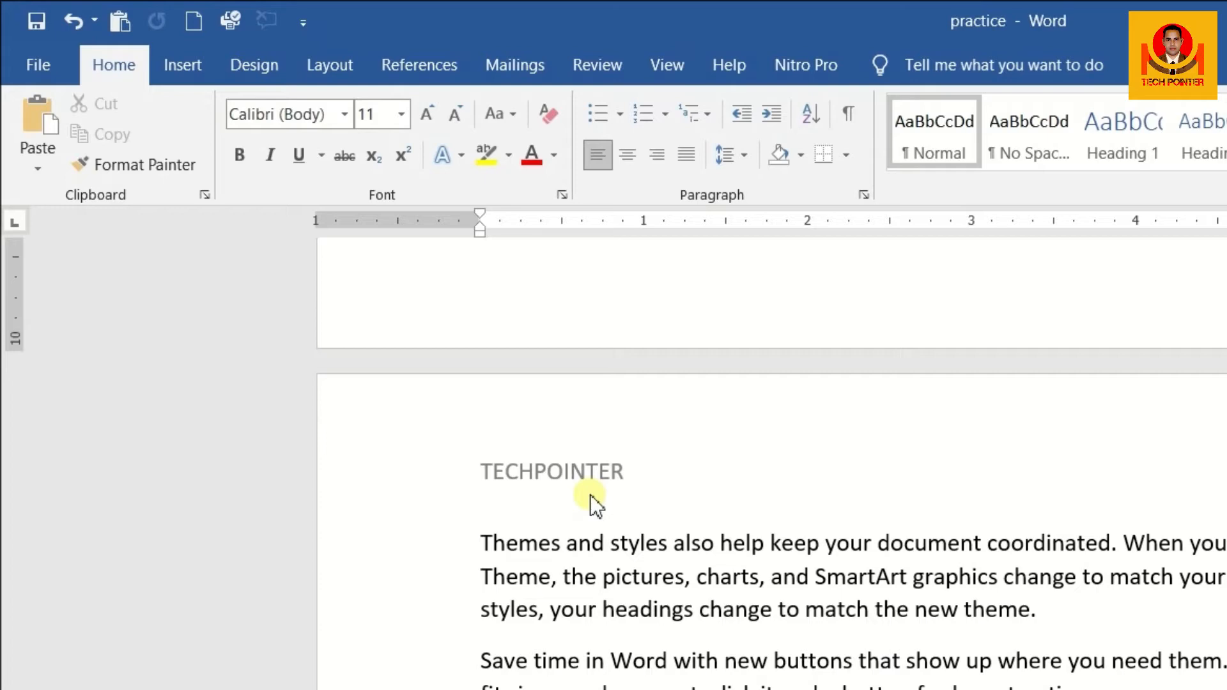
scroll(594, 505, up, 10)
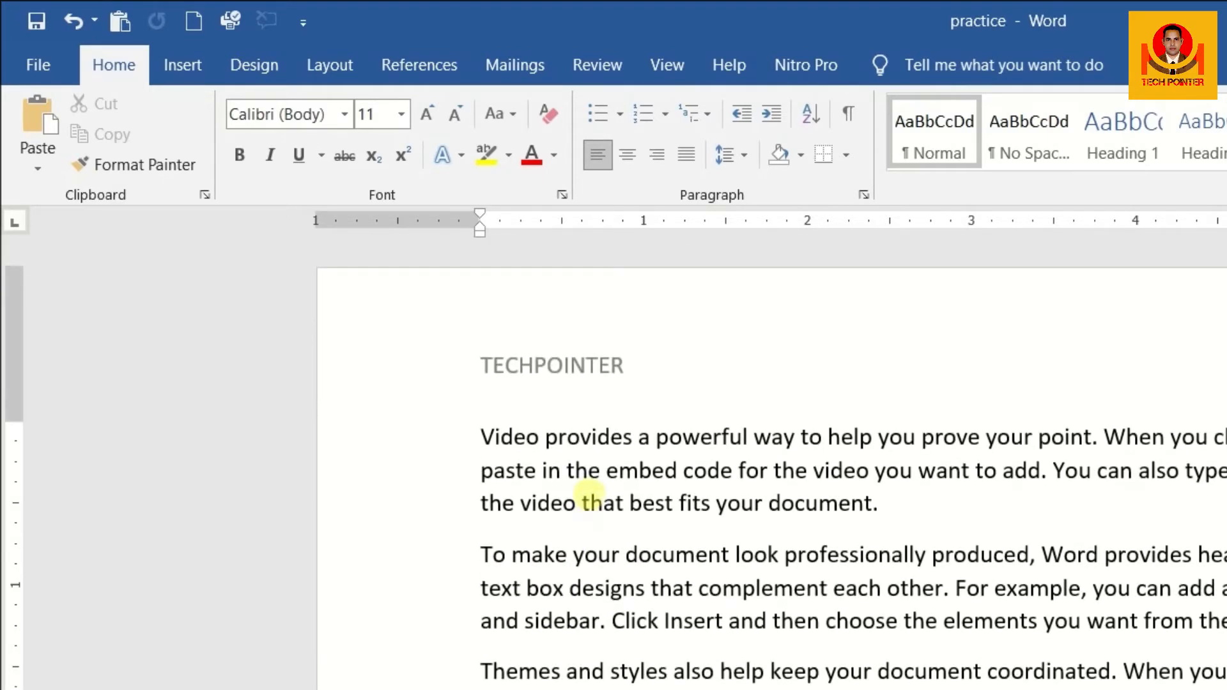
double_click(589, 389)
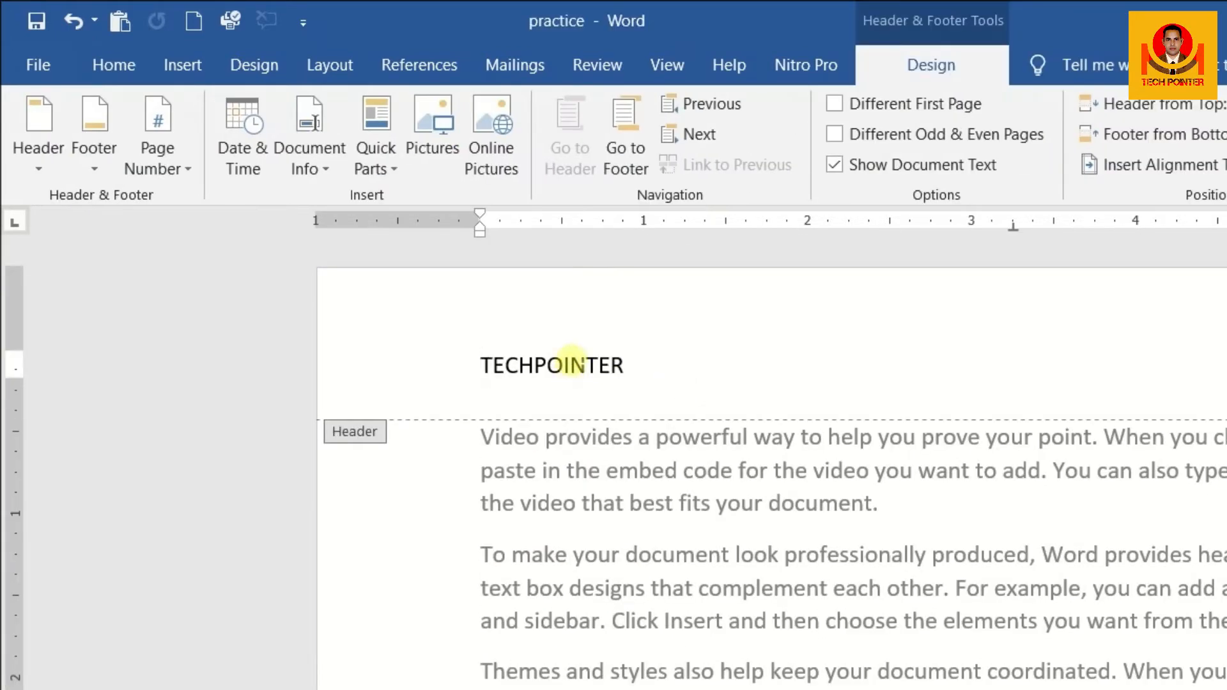
click(837, 106)
click(499, 370)
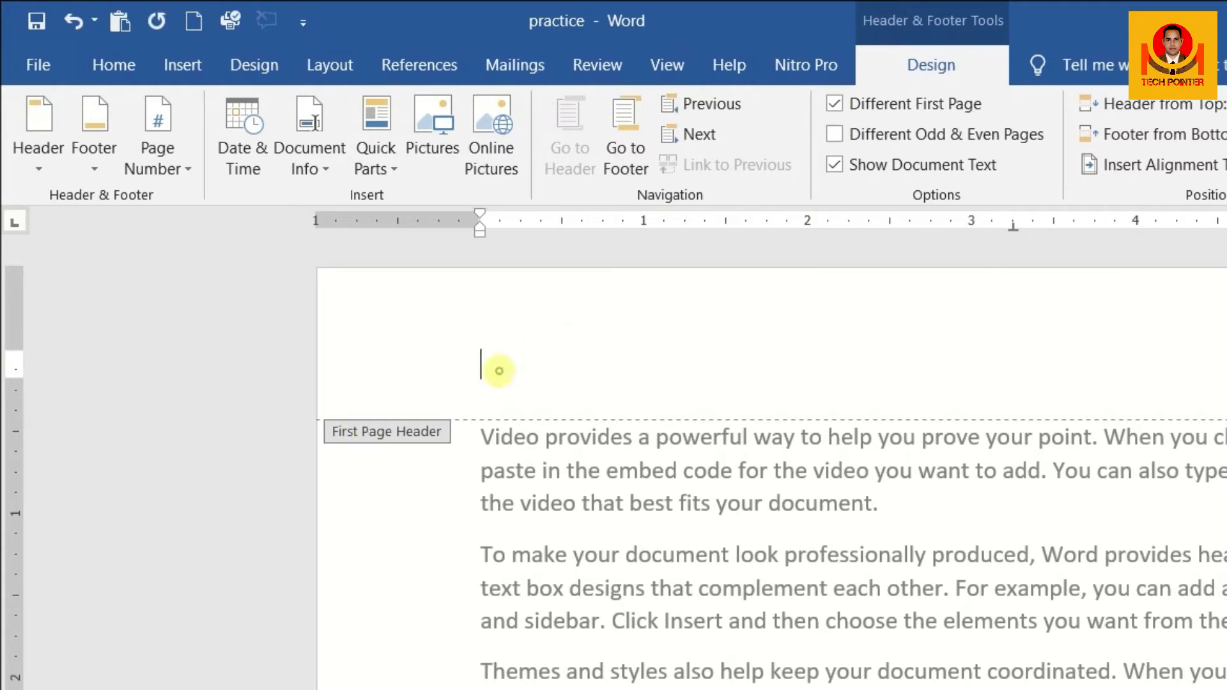
text(TECH)
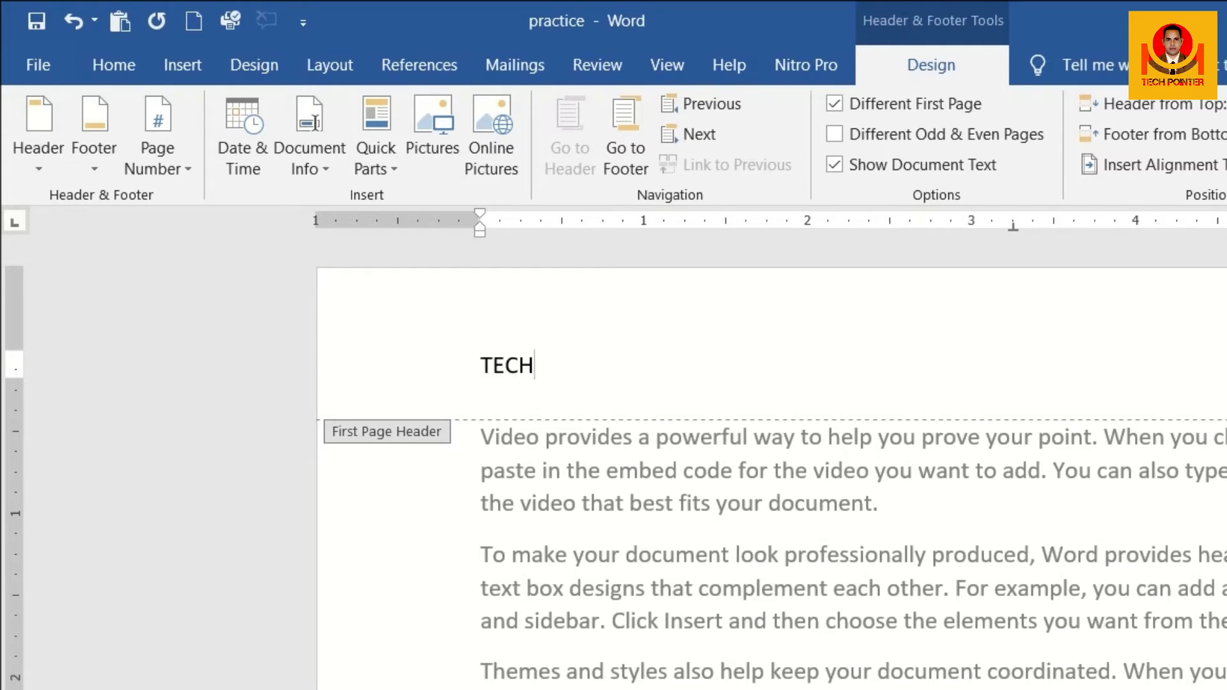
scroll(588, 658, down, 9)
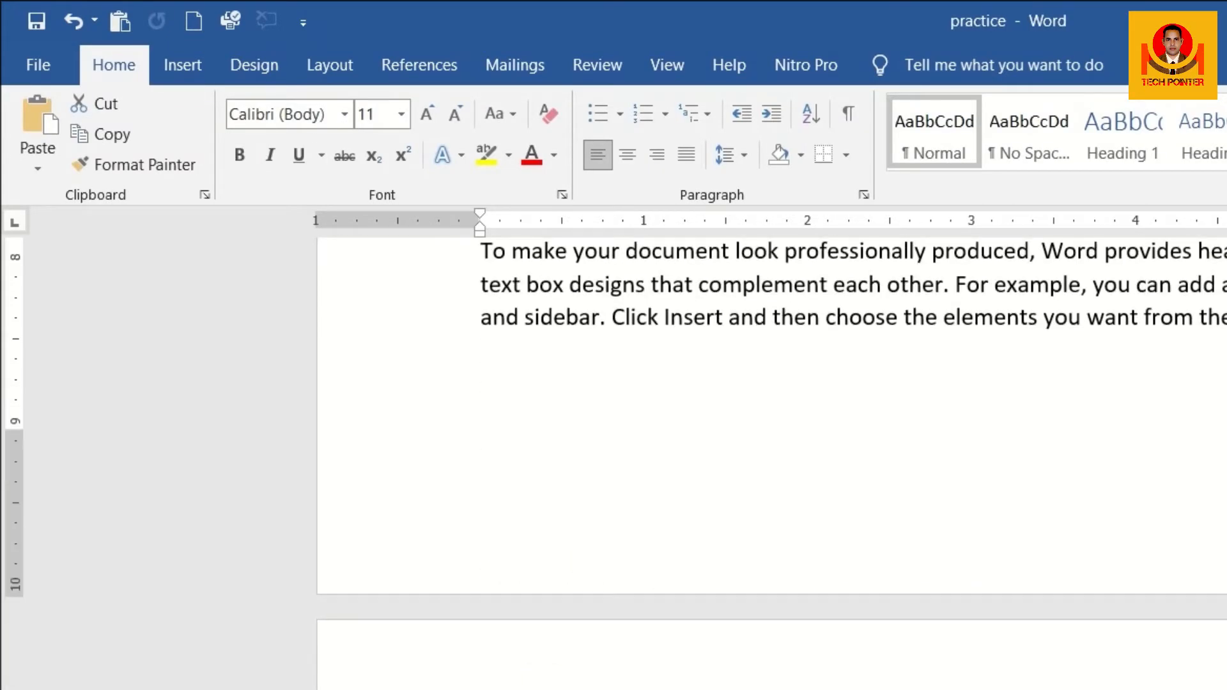
double_click(512, 687)
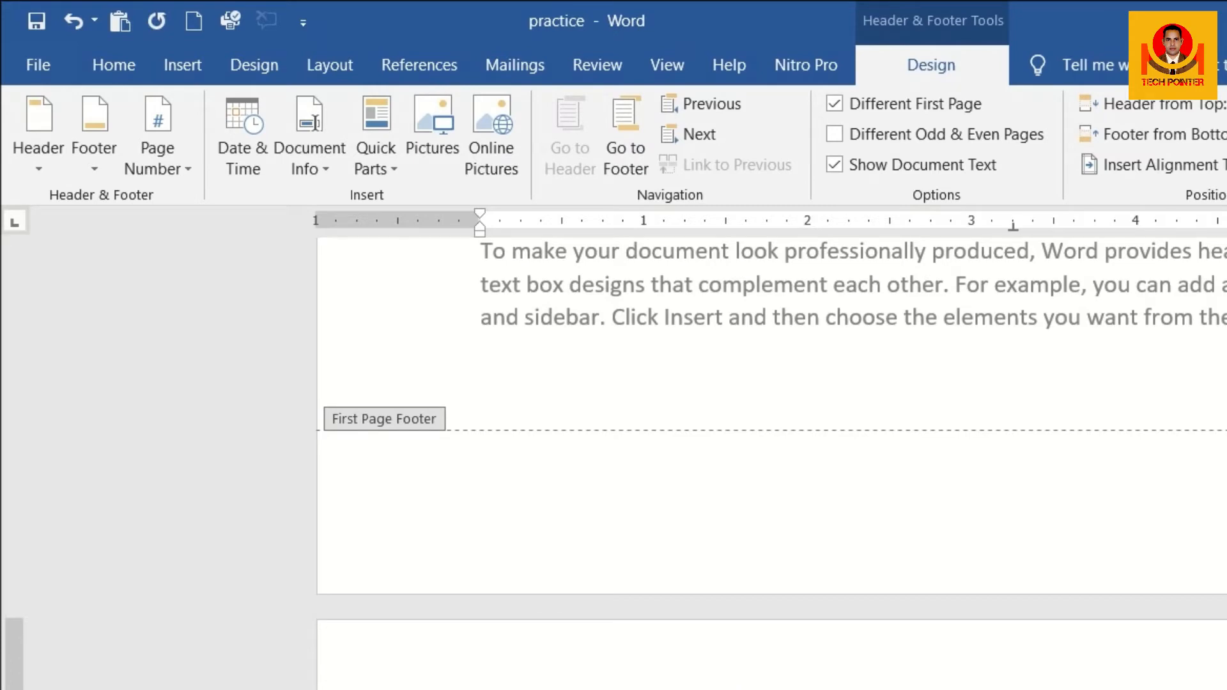
key(Escape)
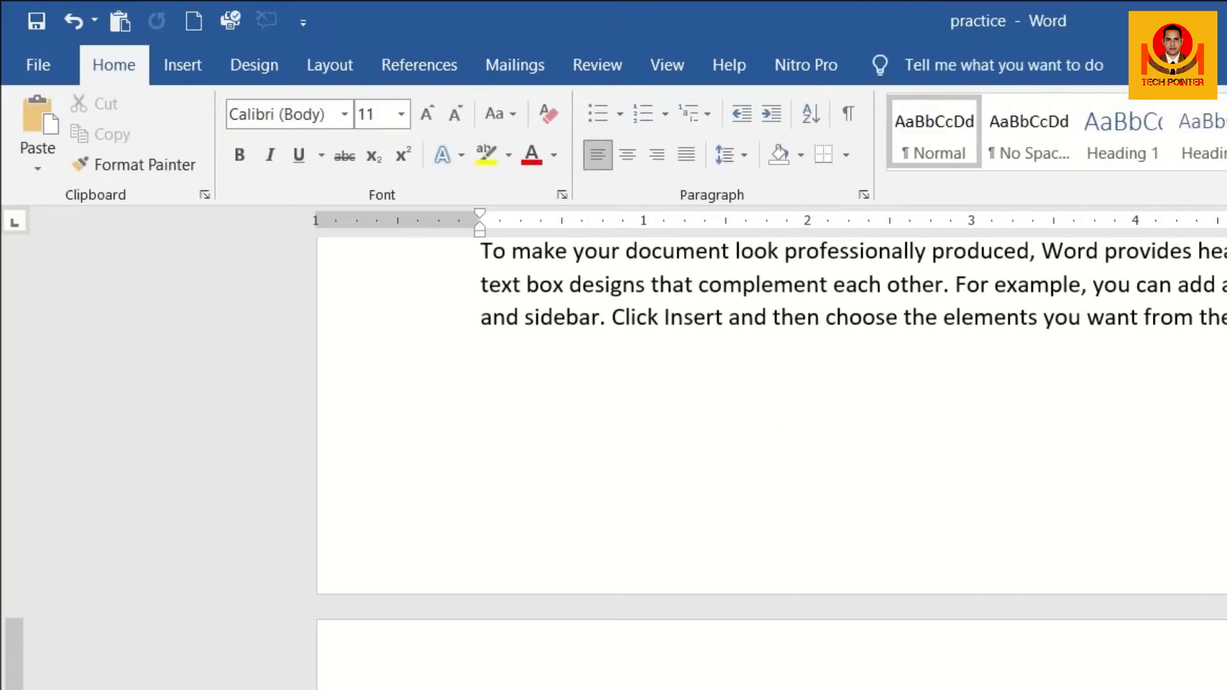
Compare the header text on the second and third pages with the header on the first page
scroll(772, 462, up, 9)
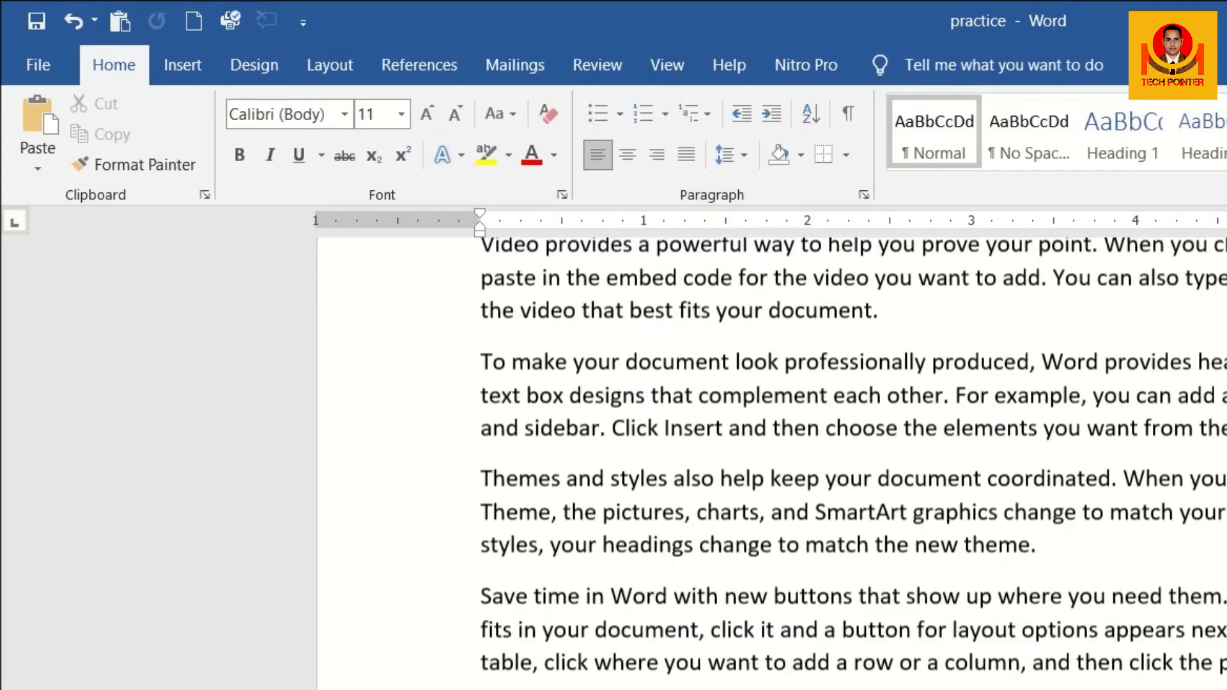
scroll(772, 463, down, 6)
scroll(772, 463, down, 5)
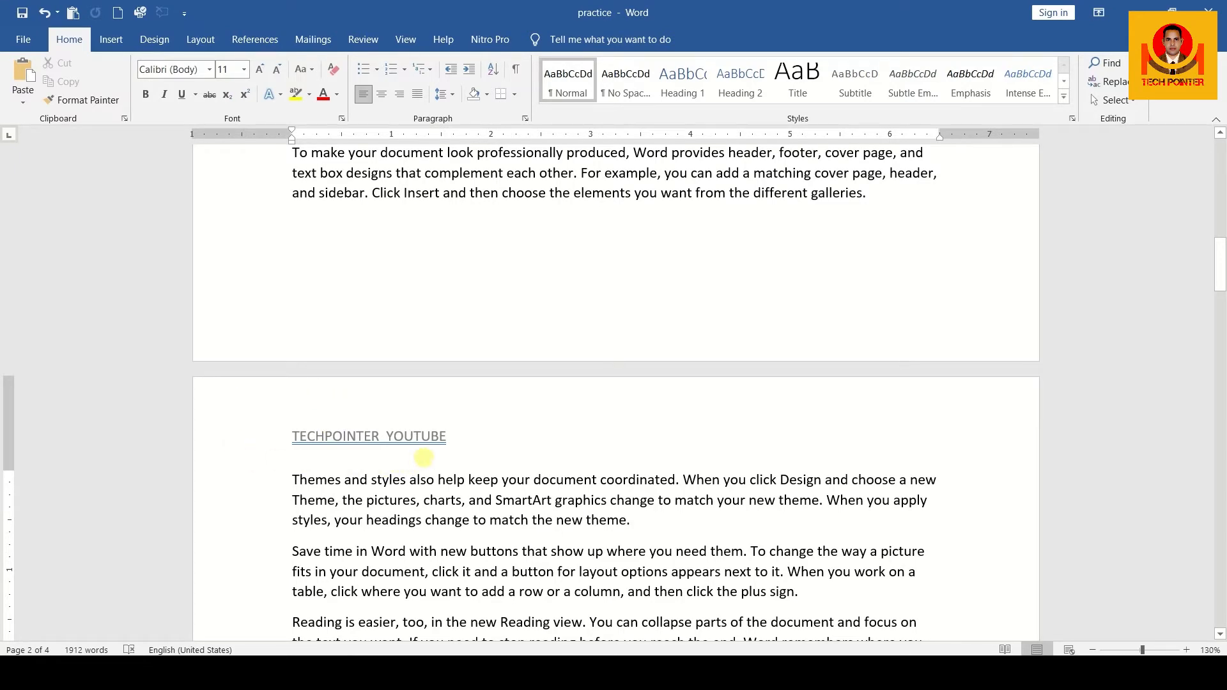
scroll(425, 460, down, 1)
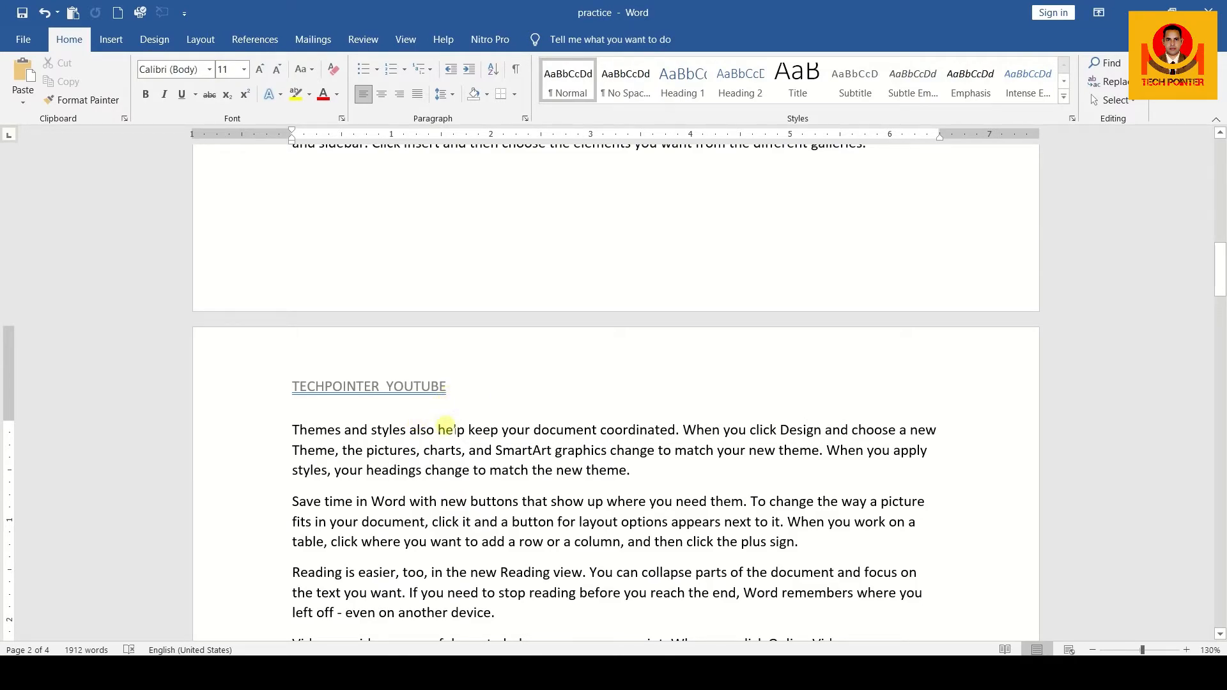
scroll(445, 426, down, 10)
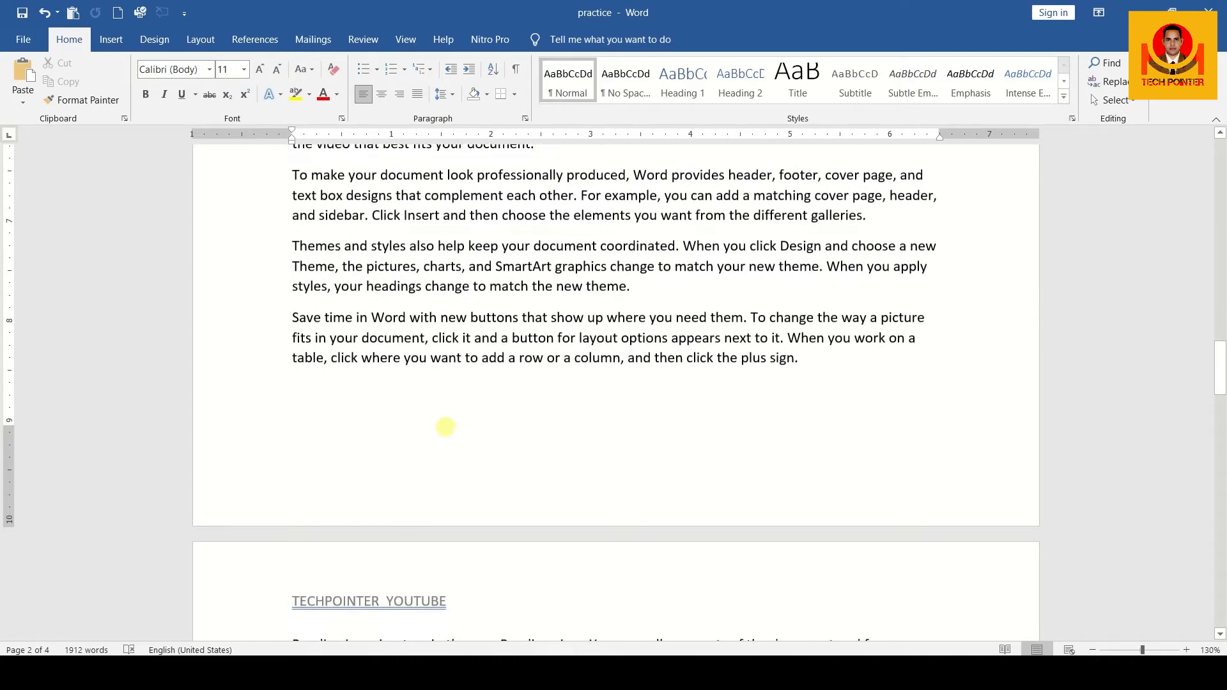
scroll(445, 426, down, 4)
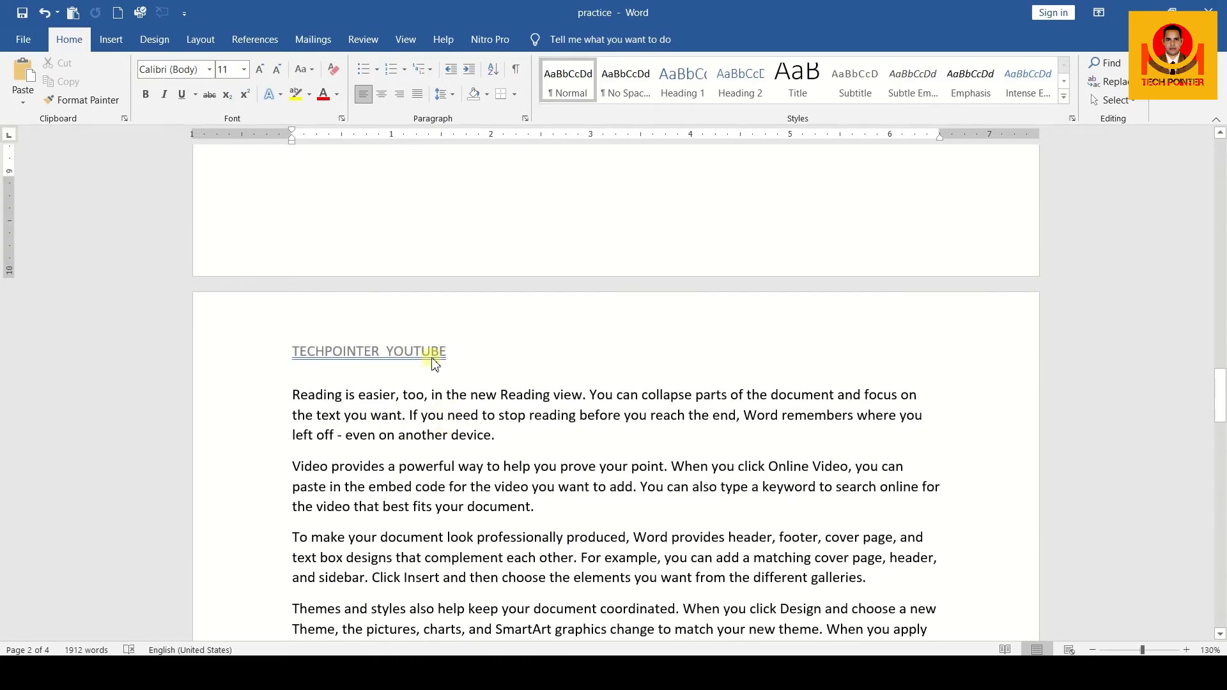
scroll(434, 362, up, 20)
scroll(430, 356, up, 10)
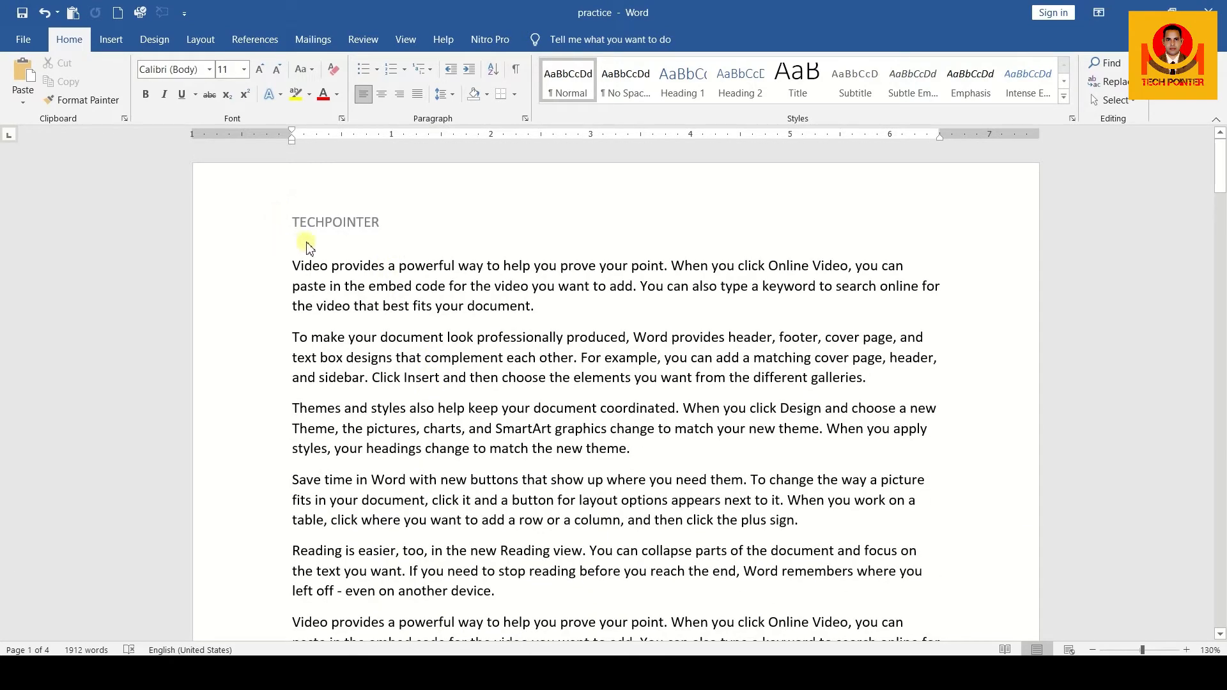
Reopen the first page's header, turn off Different First Page and turn on Different Odd & Even Pages
double_click(389, 224)
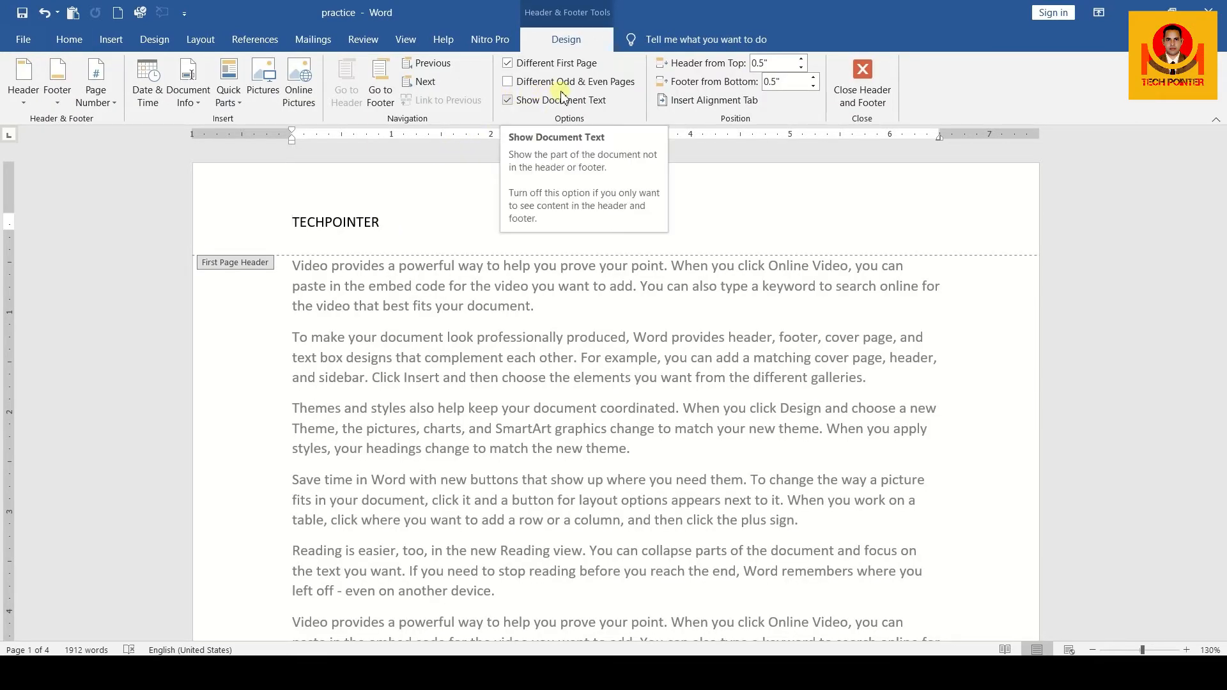
click(509, 63)
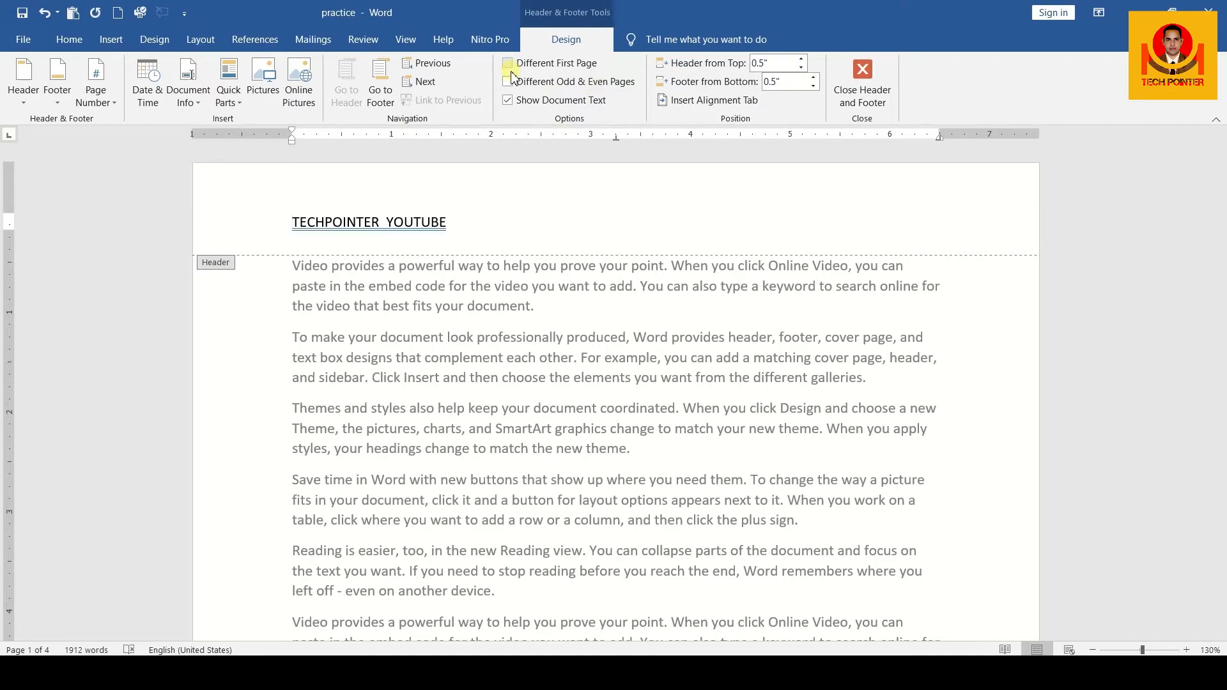
ctrl+scroll(538, 274, down, 6)
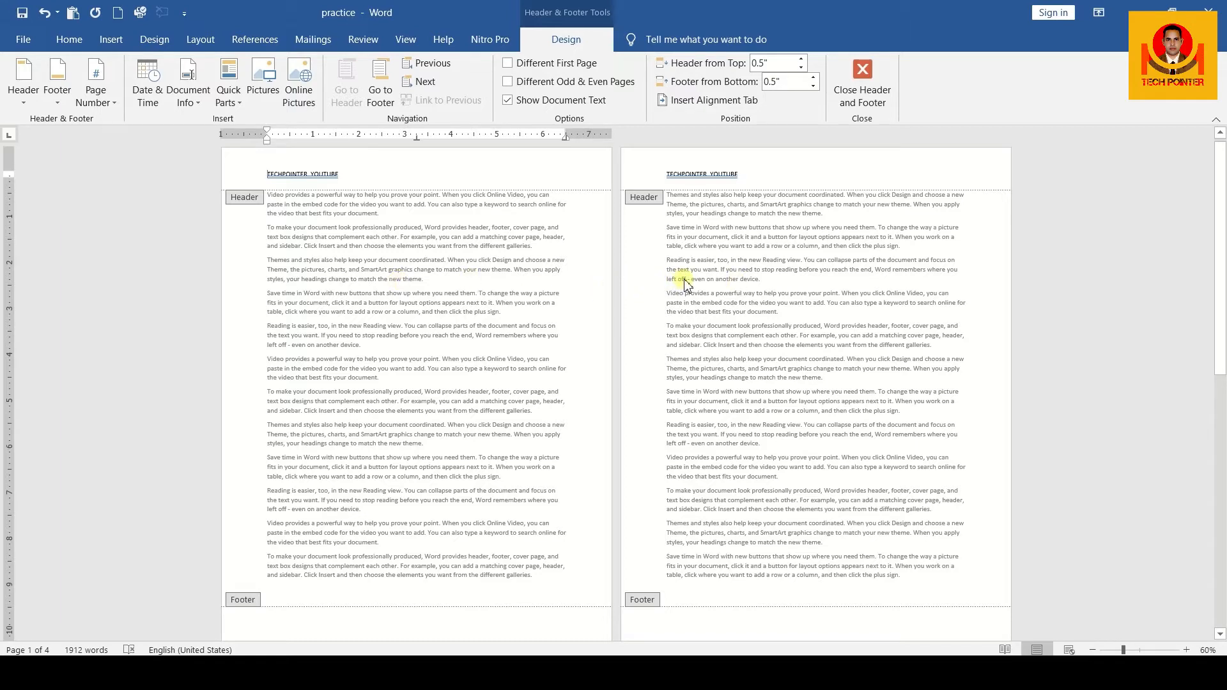
click(510, 83)
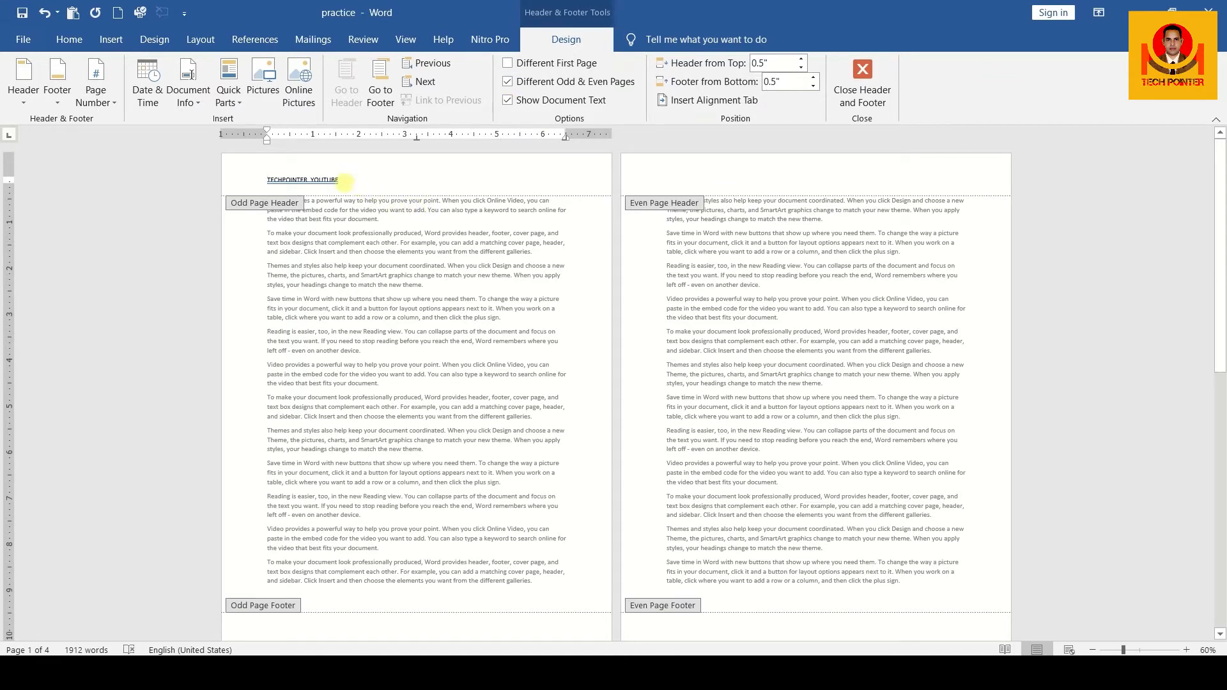
Enter YOUTUBE in the even page header on the second page and return to the document body
click(343, 182)
click(780, 189)
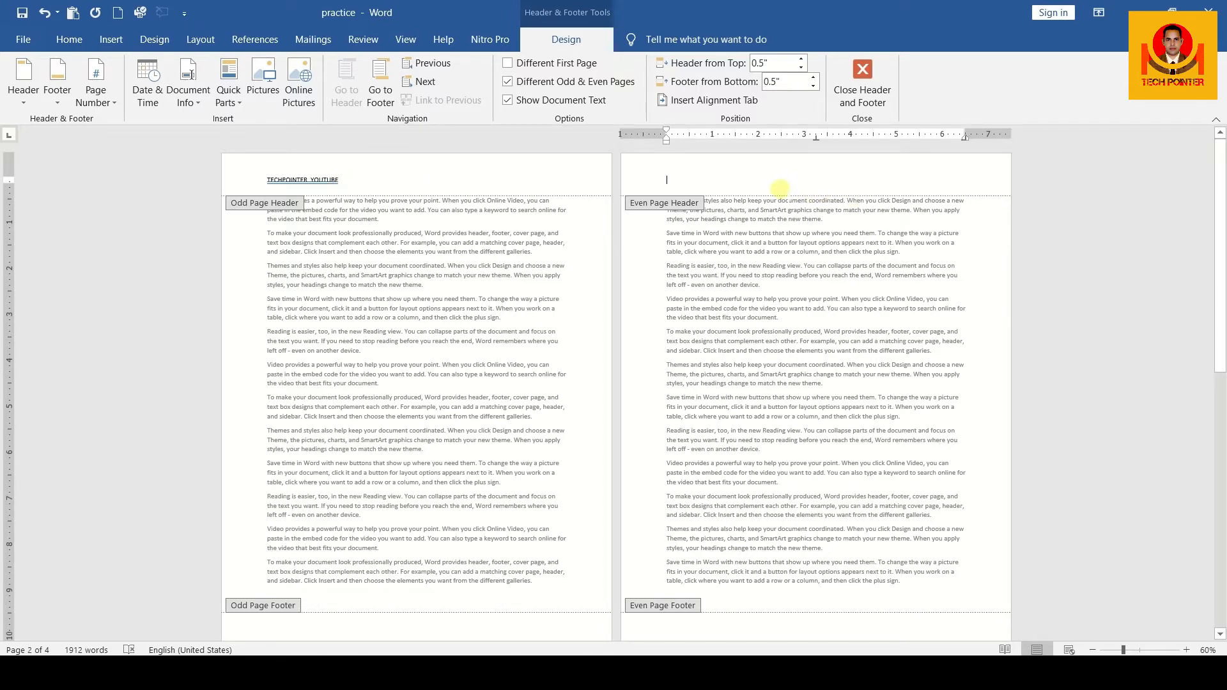
text(YOU)
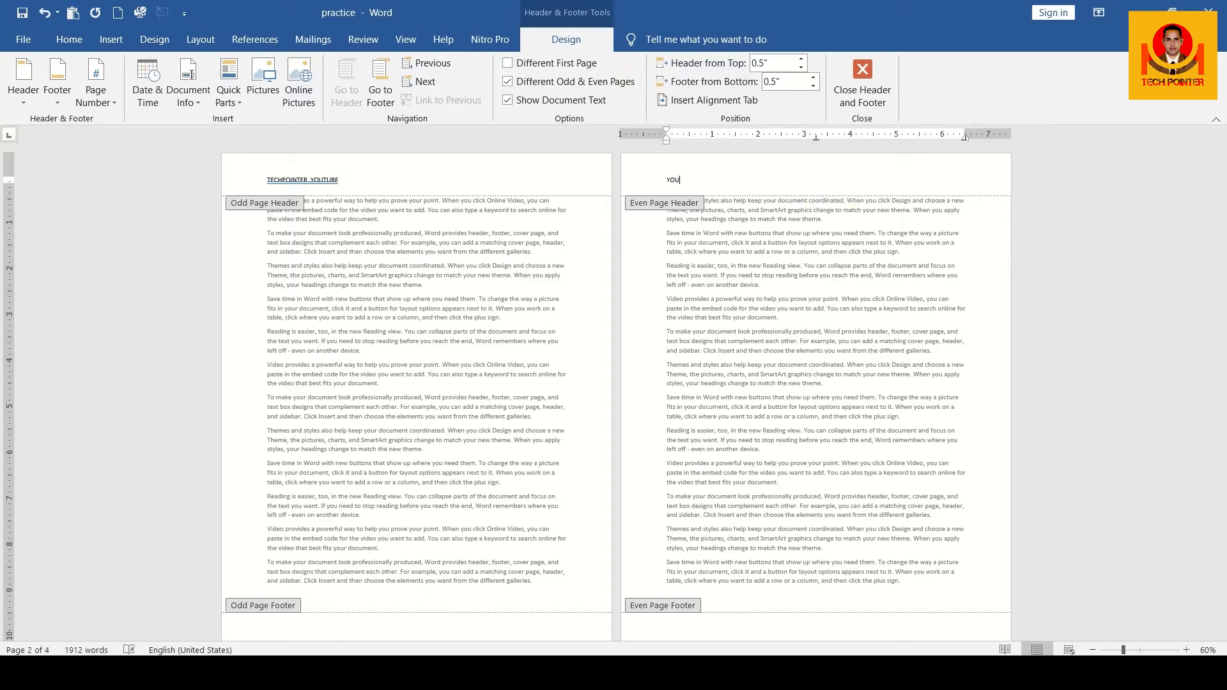
text(TUBE)
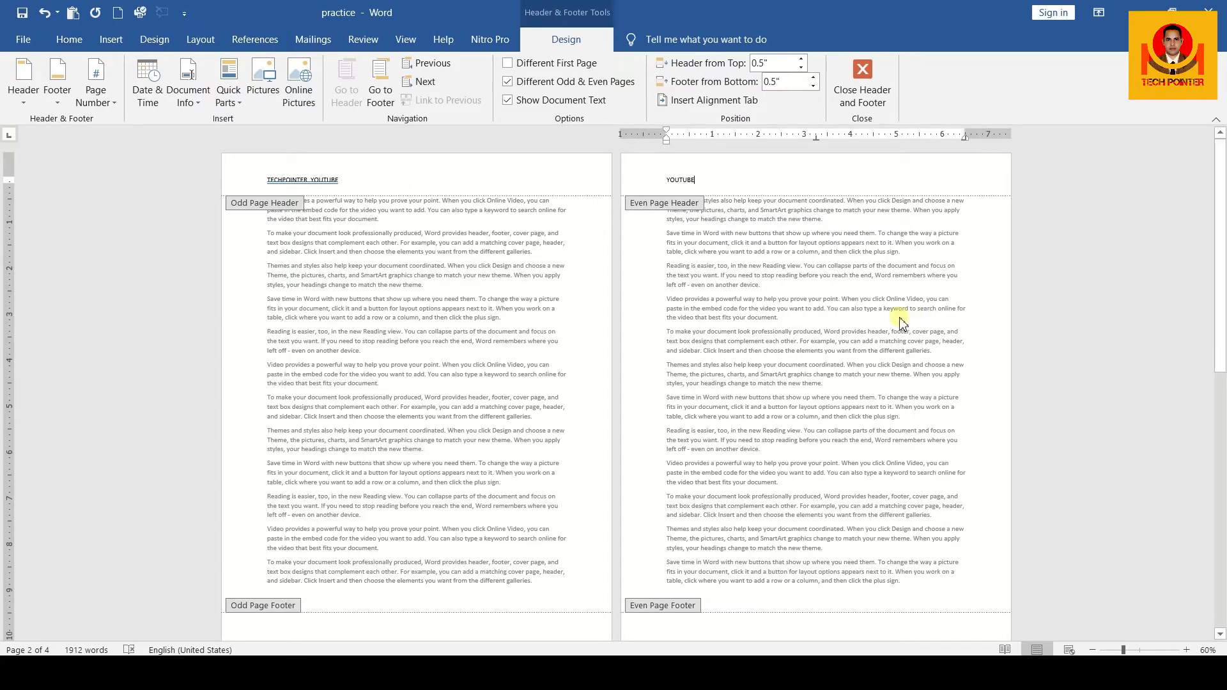
double_click(901, 323)
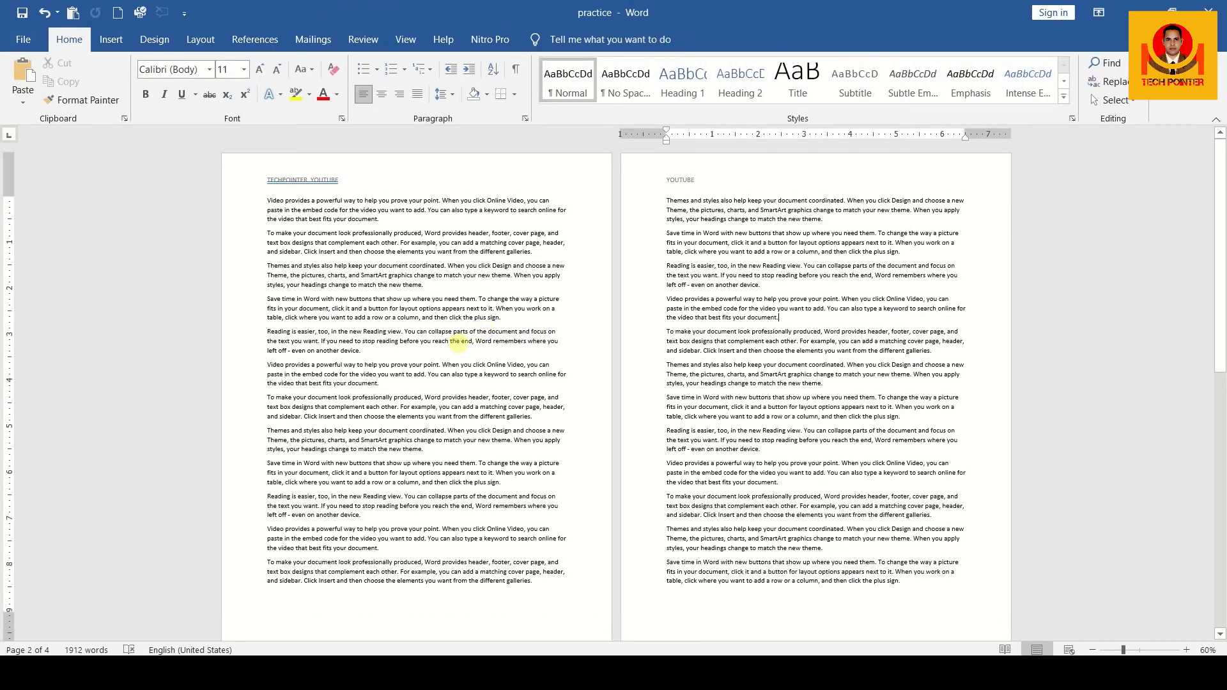
Examine the headers page by page to compare the odd and even pages of the document
ctrl+scroll(476, 332, up, 5)
ctrl+scroll(458, 343, up, 7)
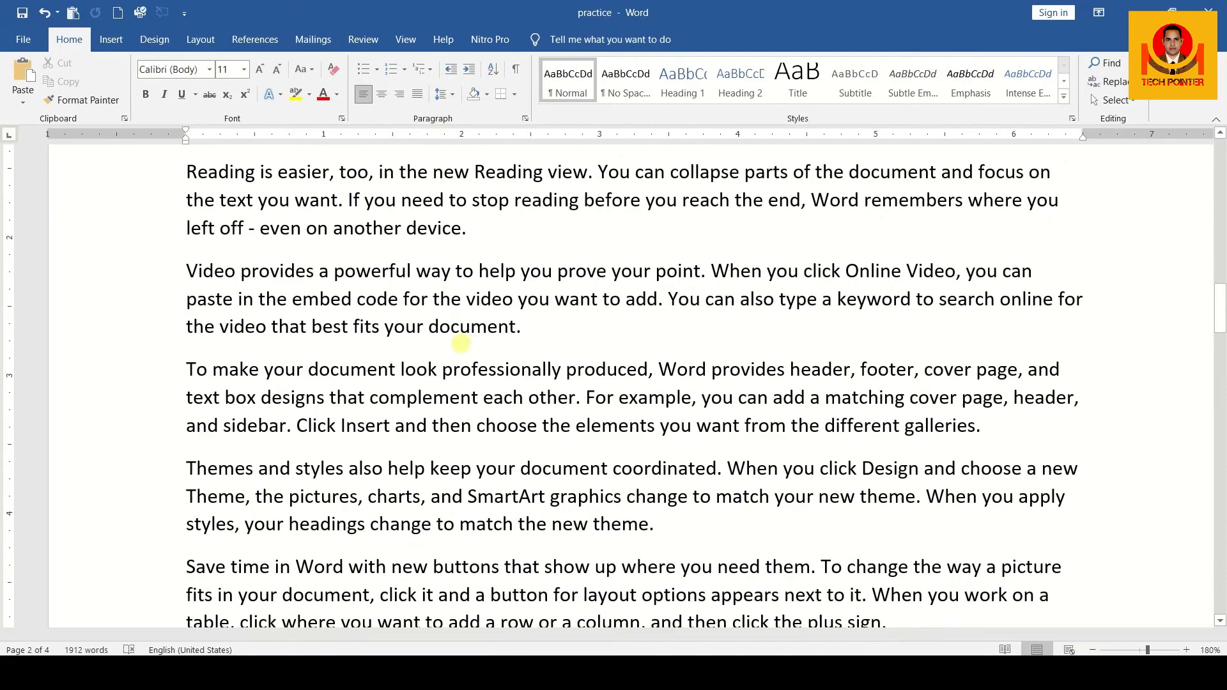
scroll(469, 343, down, 4)
scroll(468, 343, up, 15)
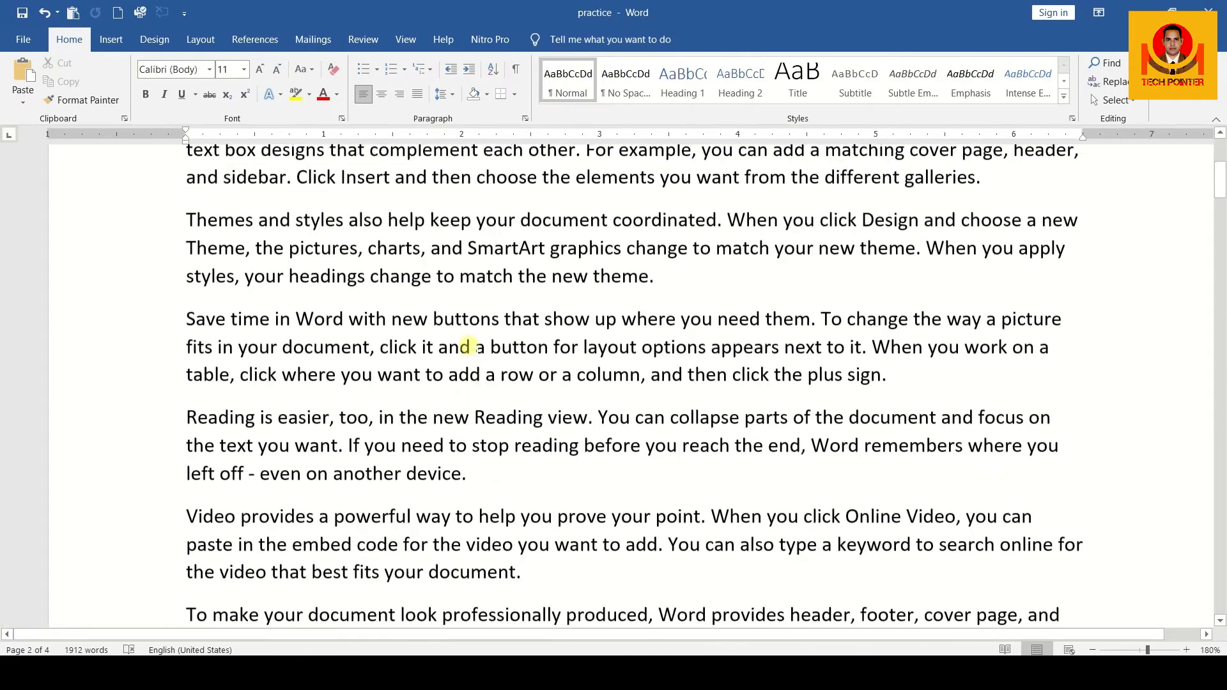
ctrl+scroll(468, 343, down, 4)
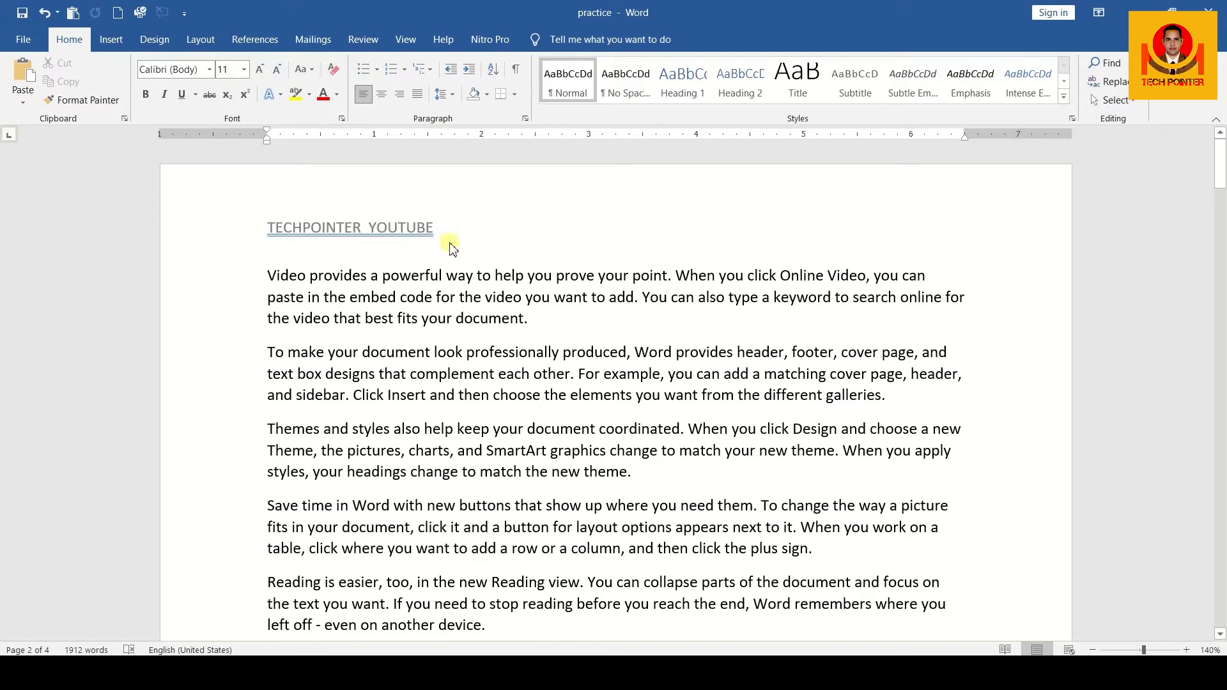
scroll(451, 248, down, 20)
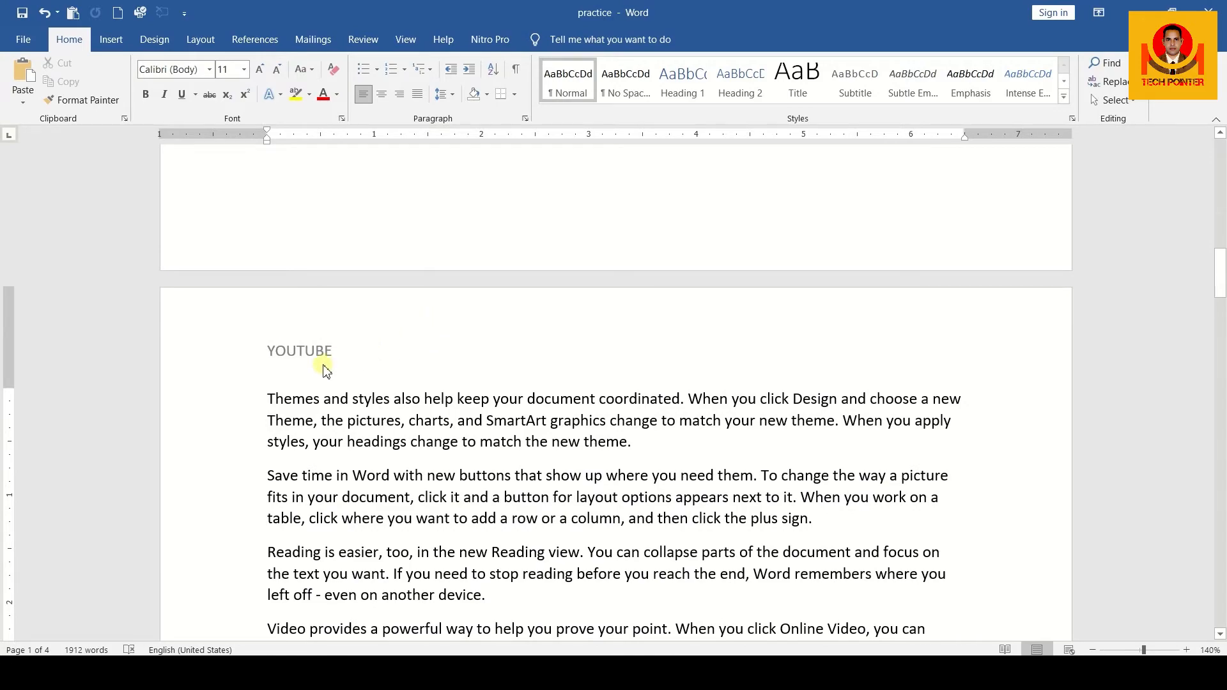
scroll(323, 371, down, 15)
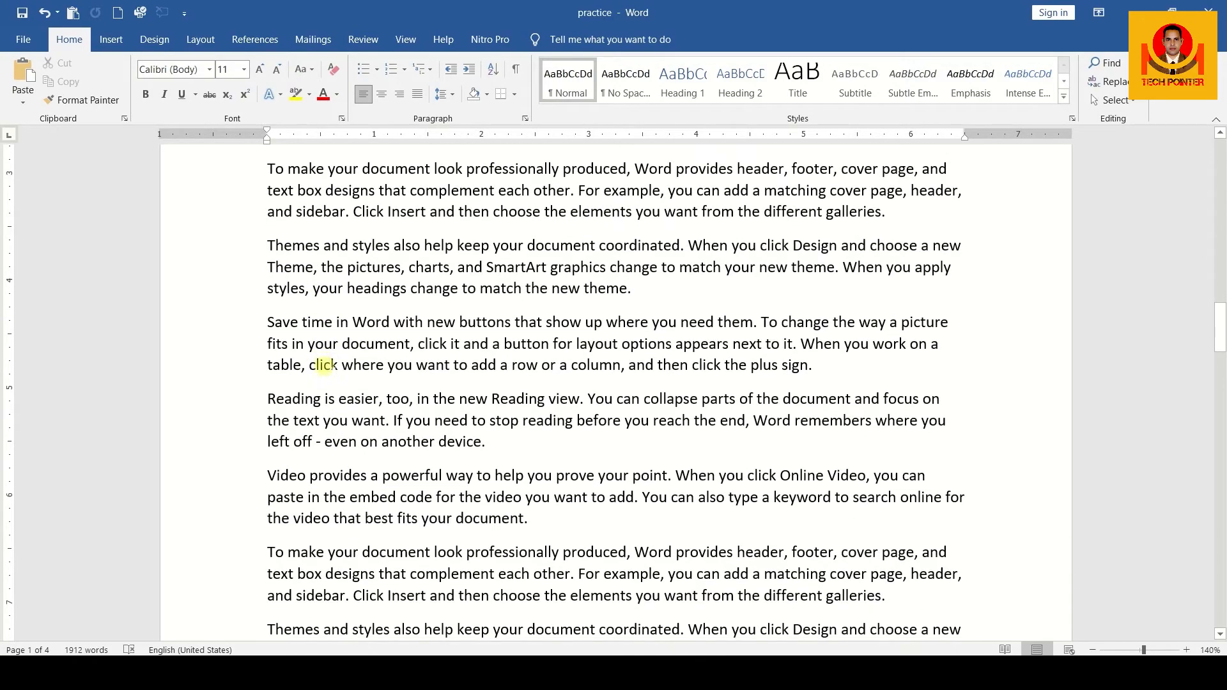
scroll(328, 362, down, 6)
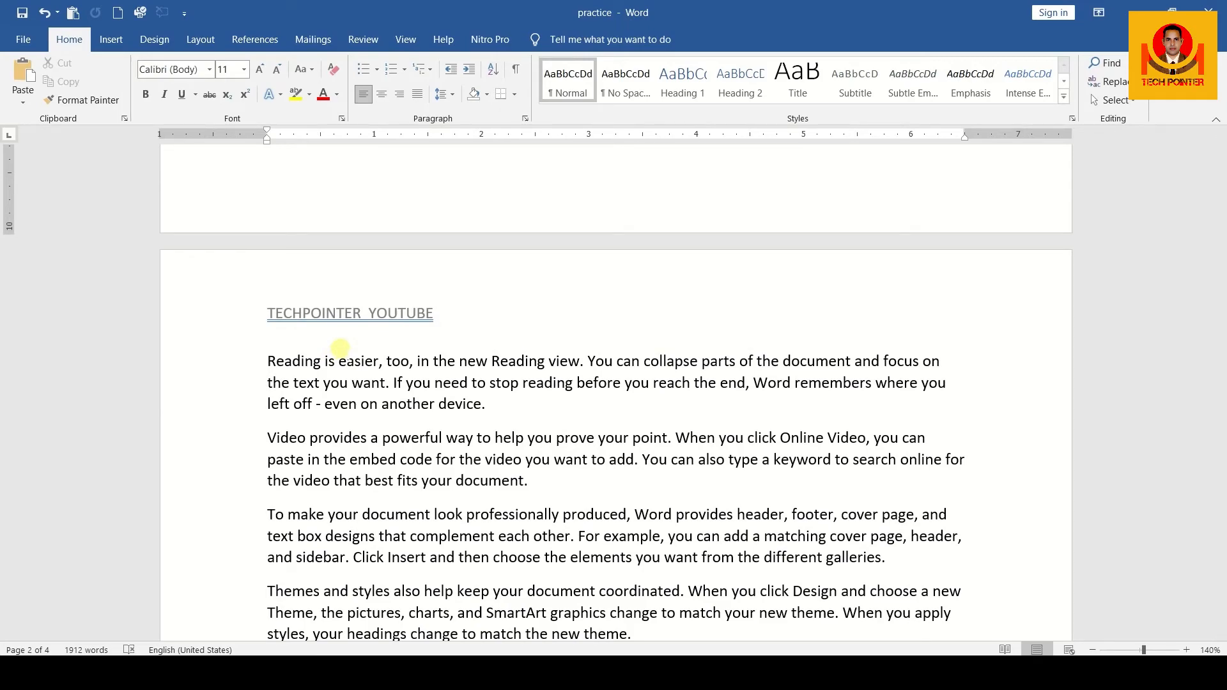
scroll(340, 348, down, 15)
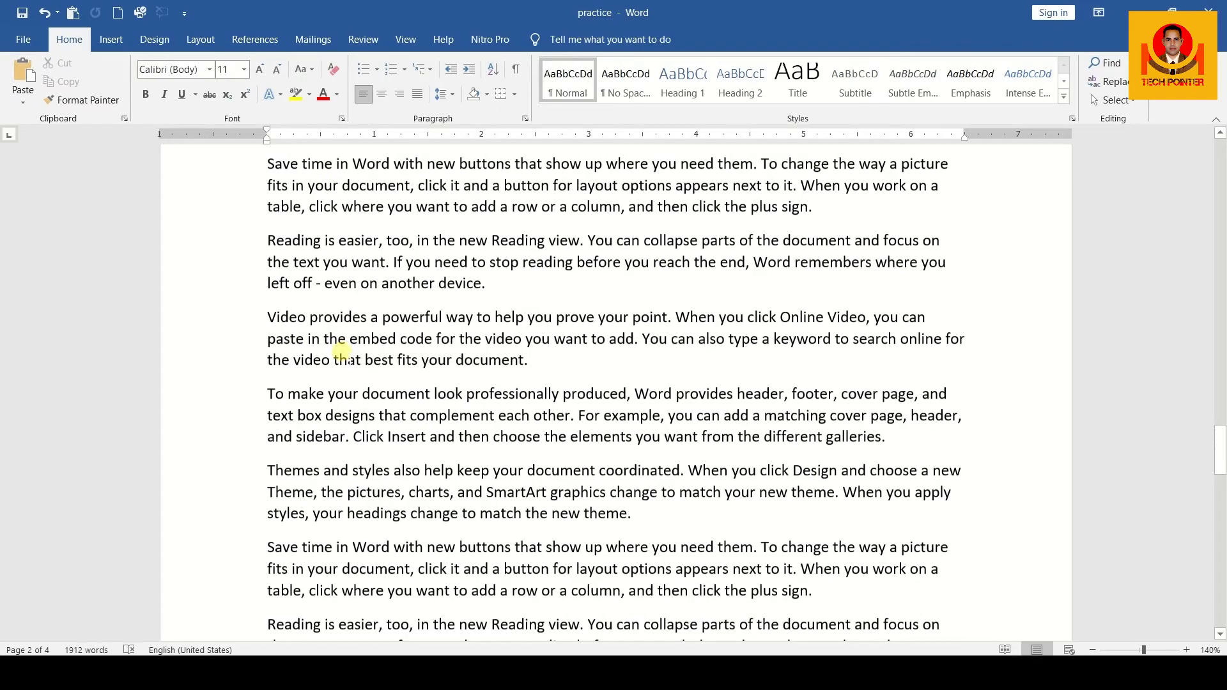
scroll(341, 351, up, 6)
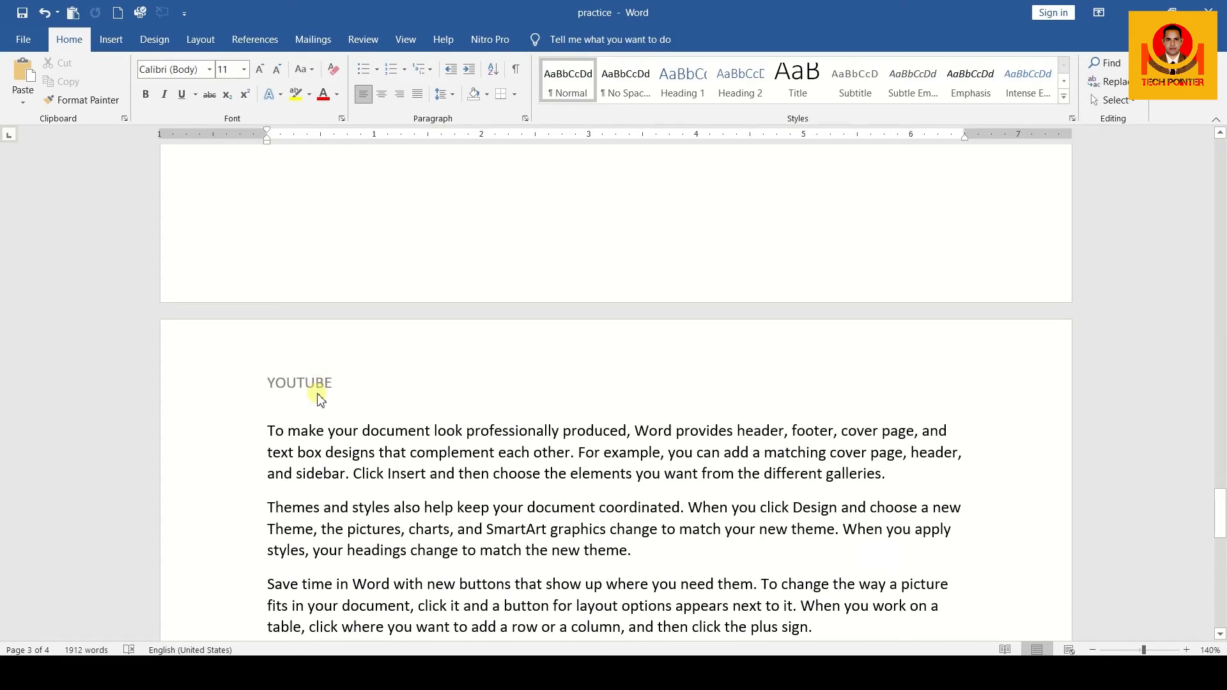
scroll(320, 398, up, 14)
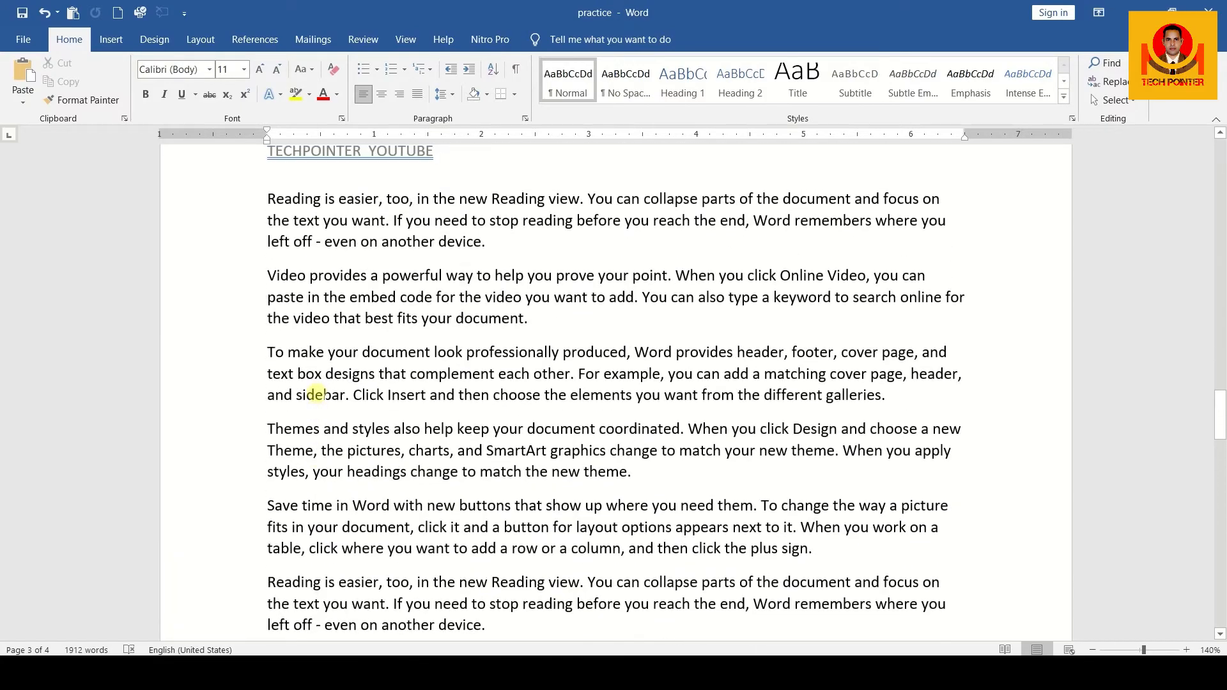
scroll(316, 394, up, 1)
scroll(316, 393, up, 8)
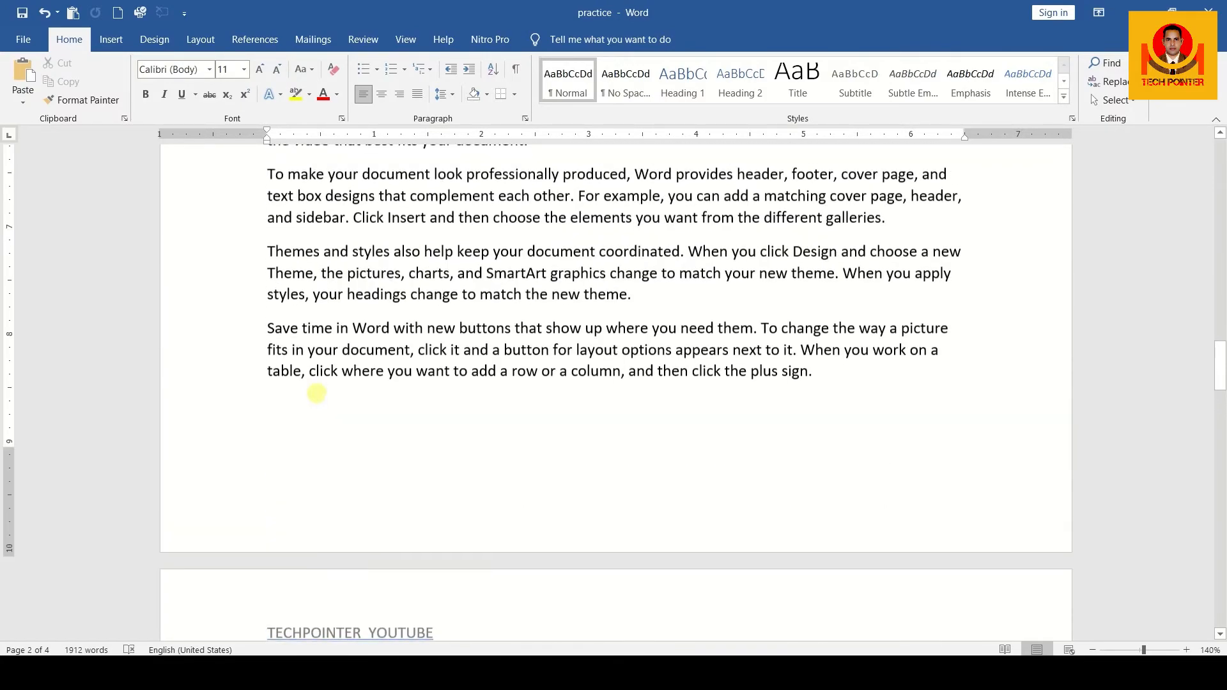
scroll(316, 395, down, 15)
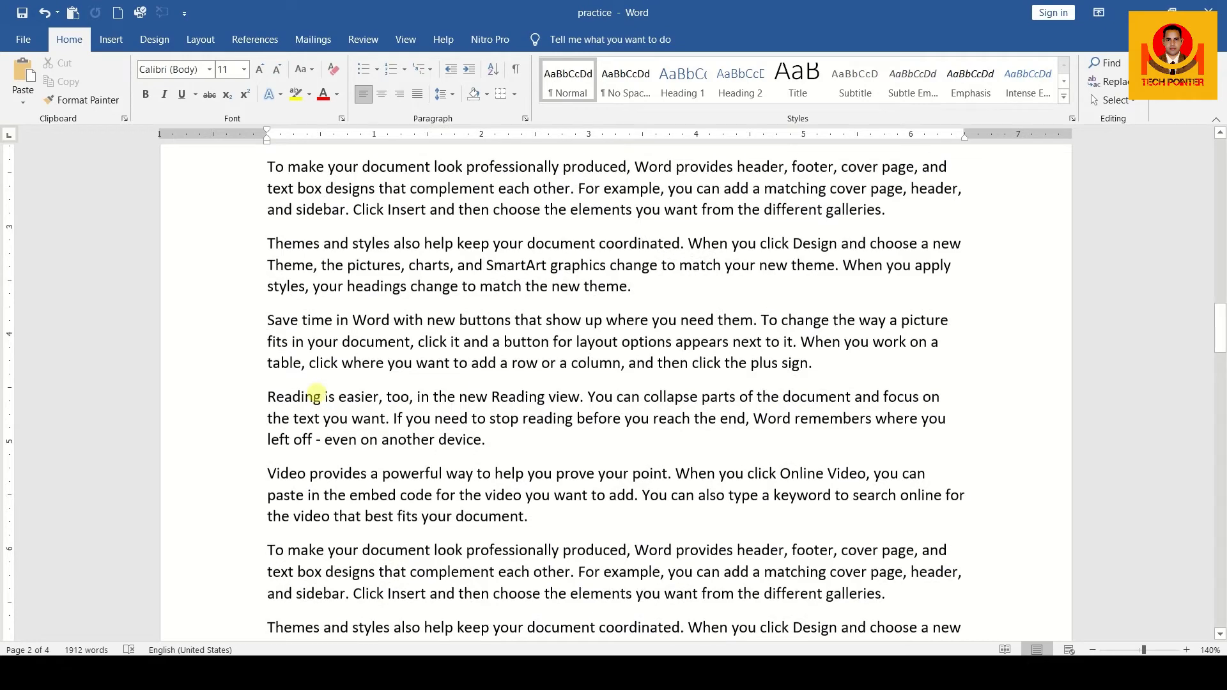
scroll(316, 393, up, 5)
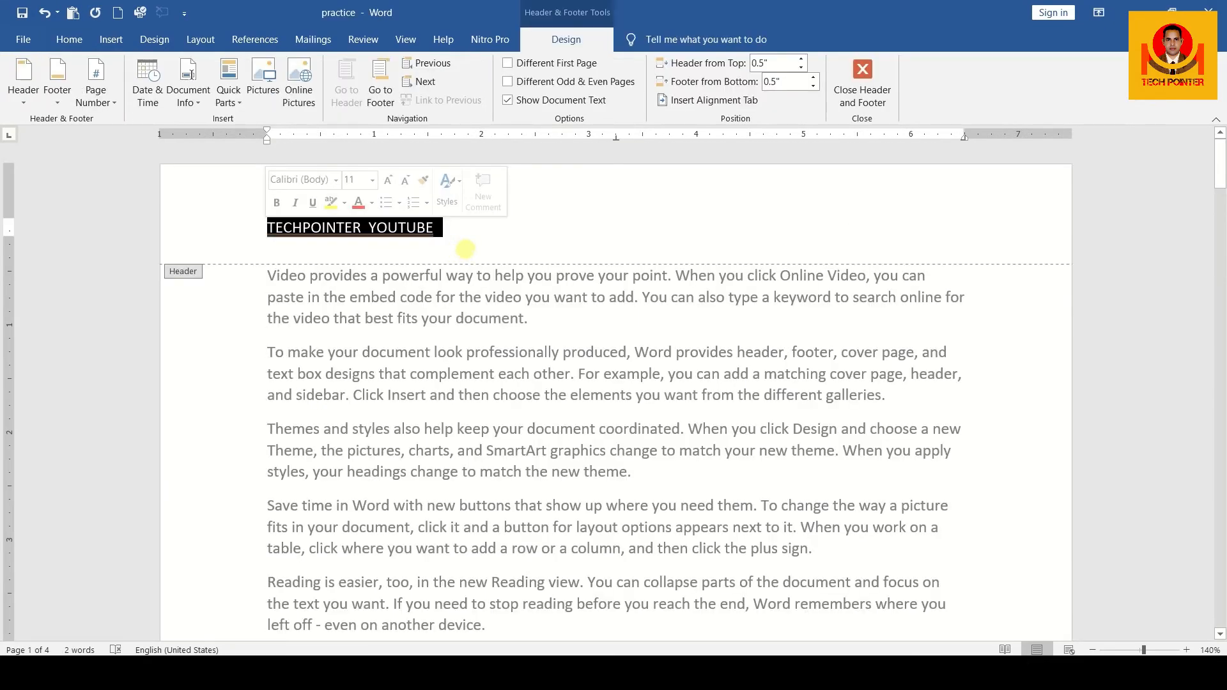
Delete the first page's header text, insert a Plain Number 2 page number at the top of the page and return to the body
key(Delete)
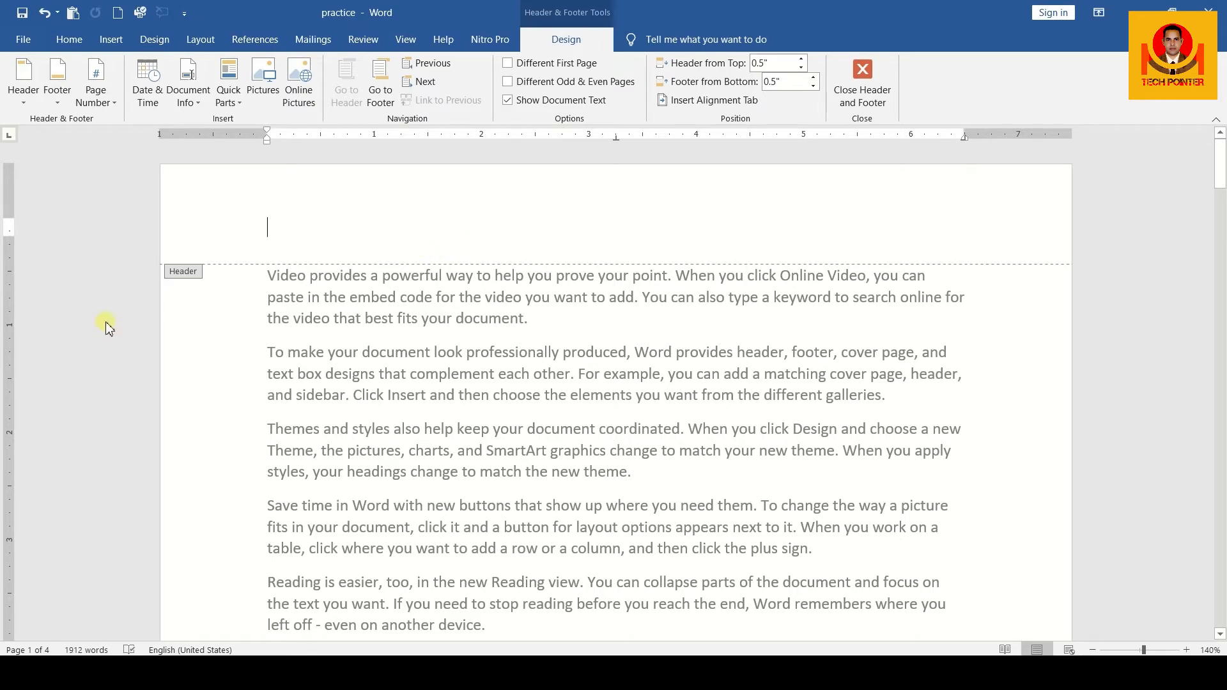
click(115, 103)
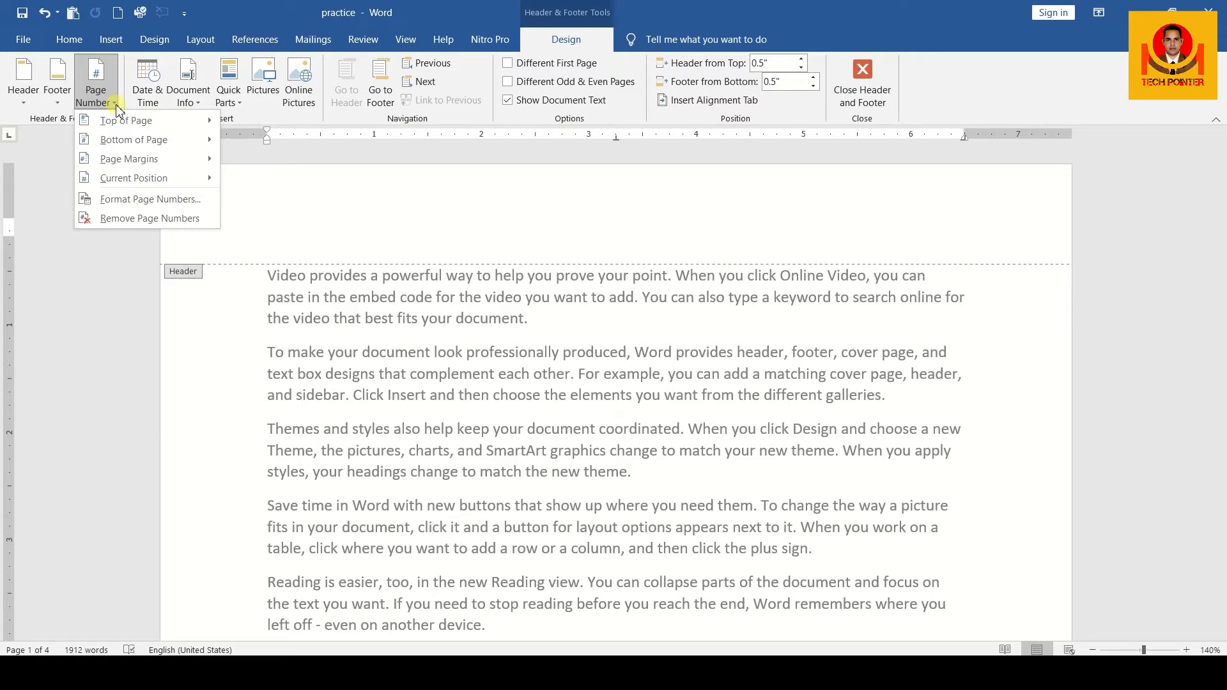
mouse_move(122, 122)
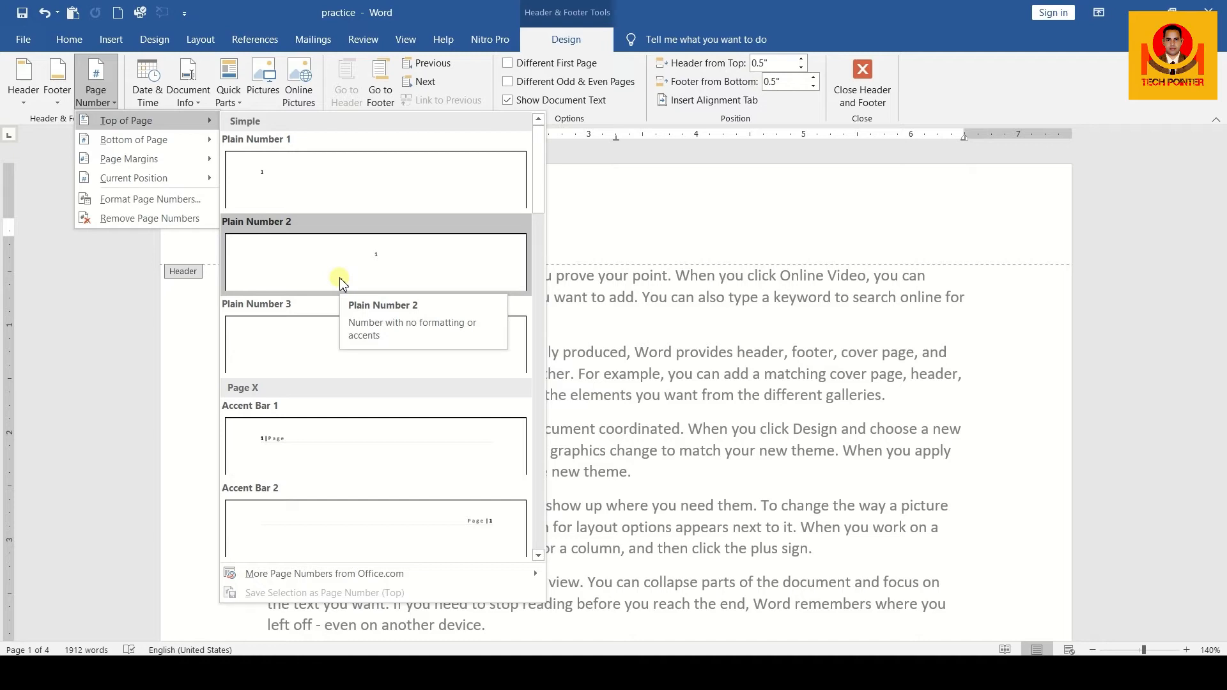
click(377, 263)
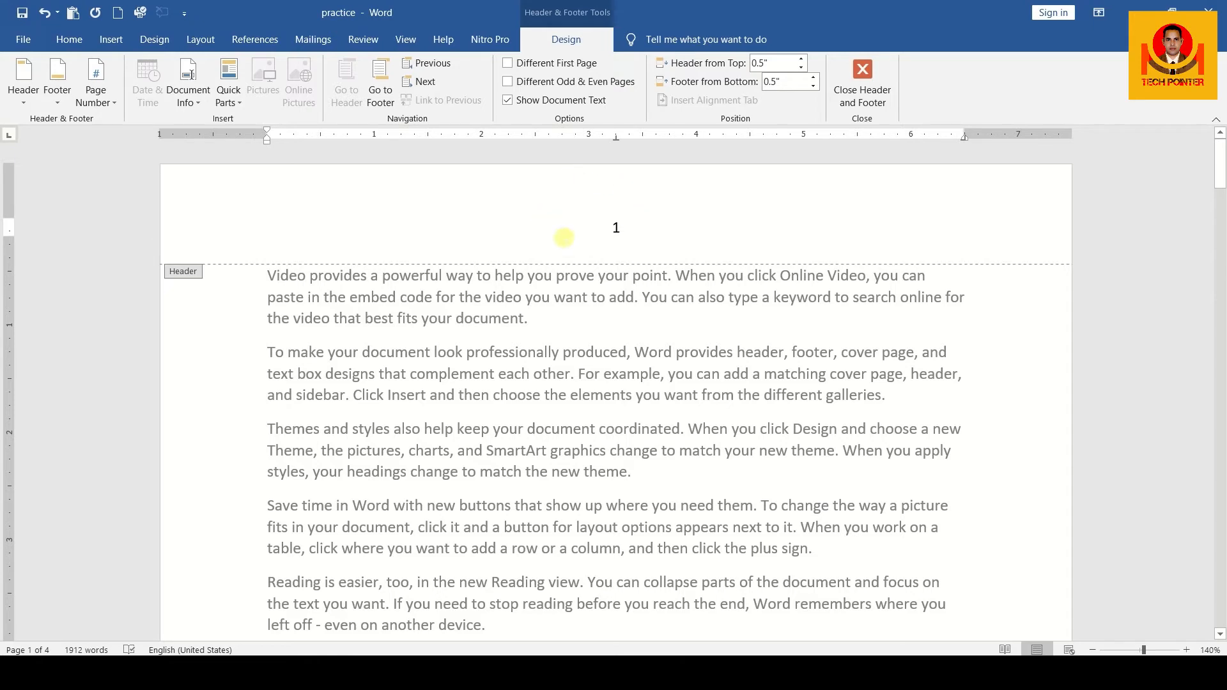
double_click(576, 313)
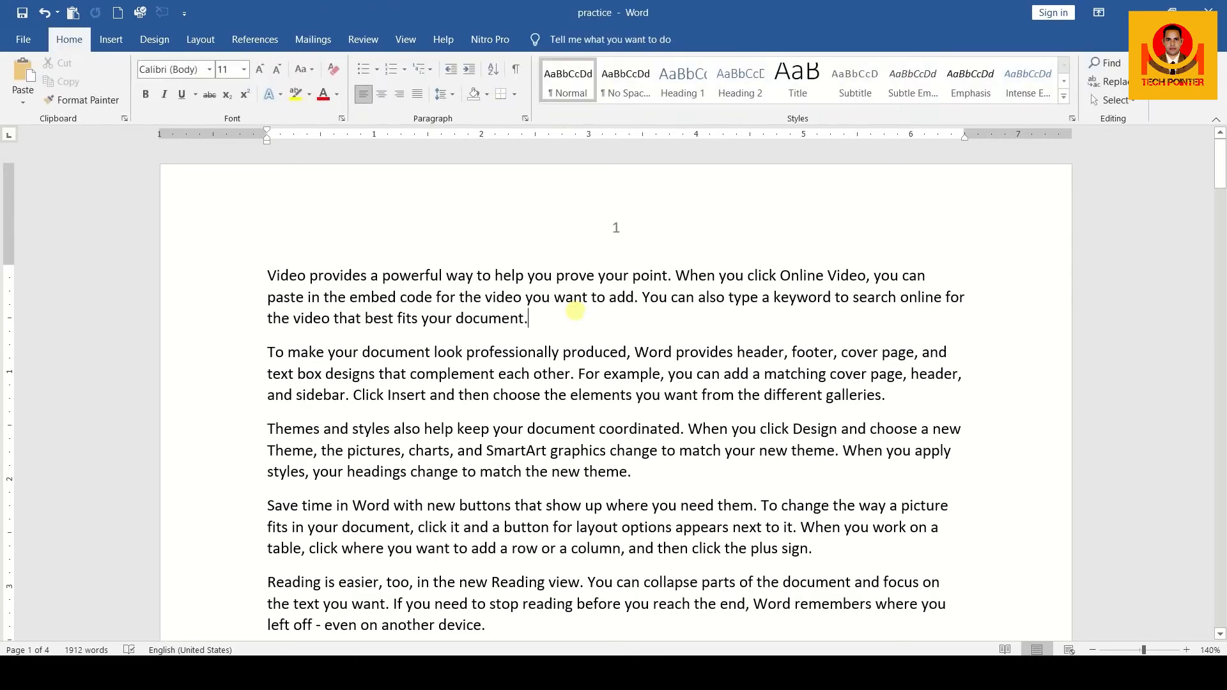
Add TECHPOINTER after the page number in the first page's header and return to the document body
scroll(575, 312, down, 10)
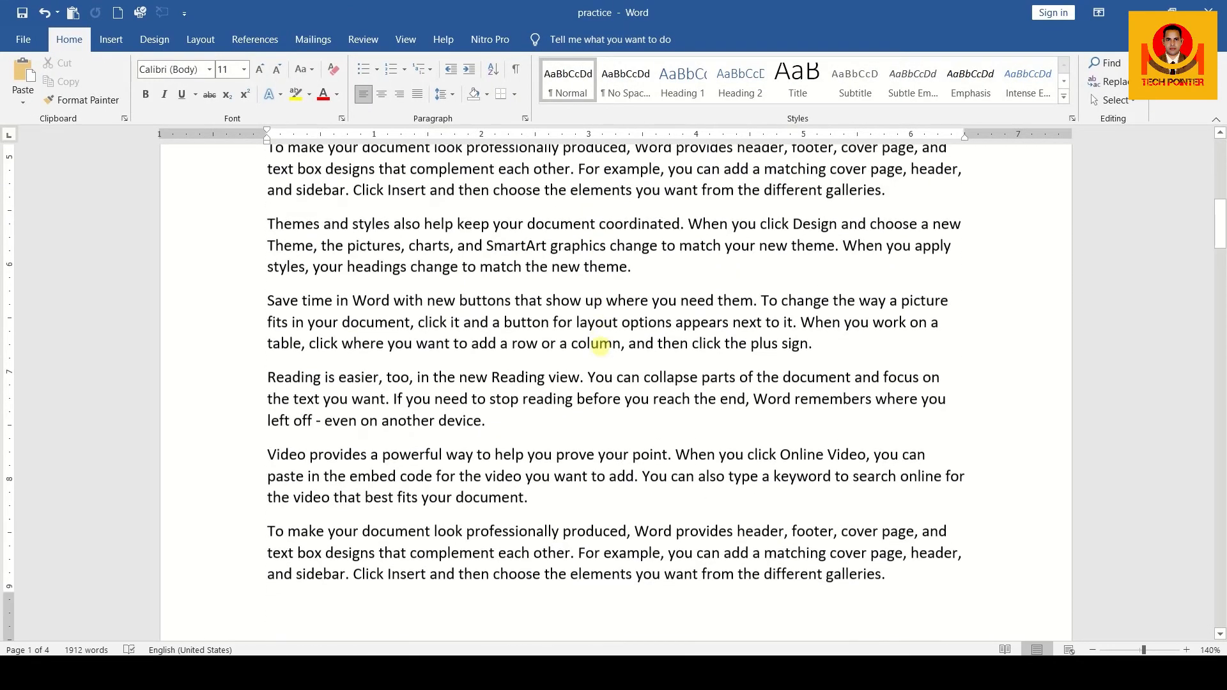
scroll(601, 346, down, 5)
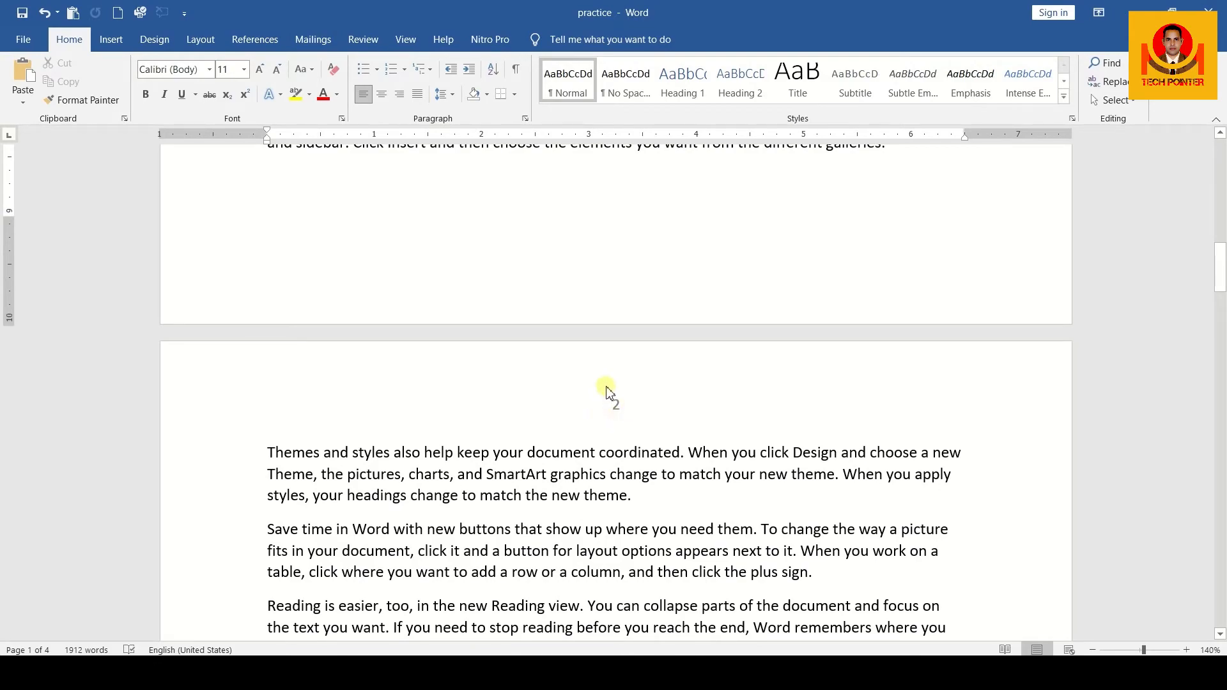
scroll(613, 419, down, 20)
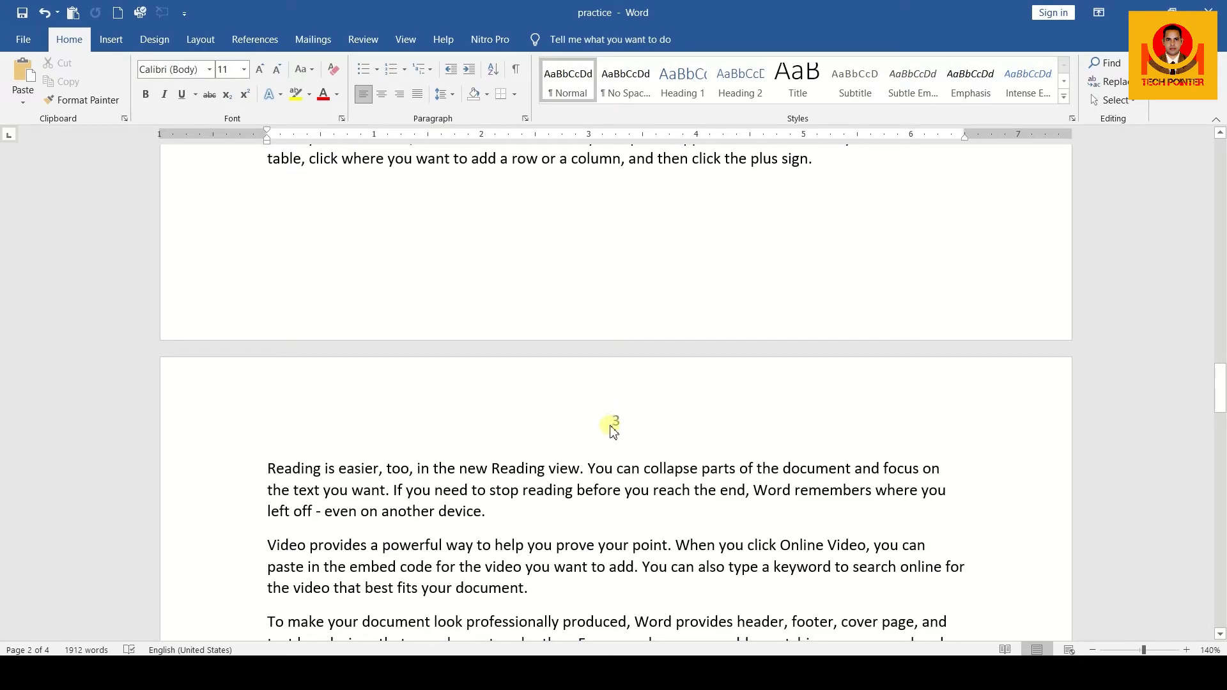
scroll(614, 430, up, 15)
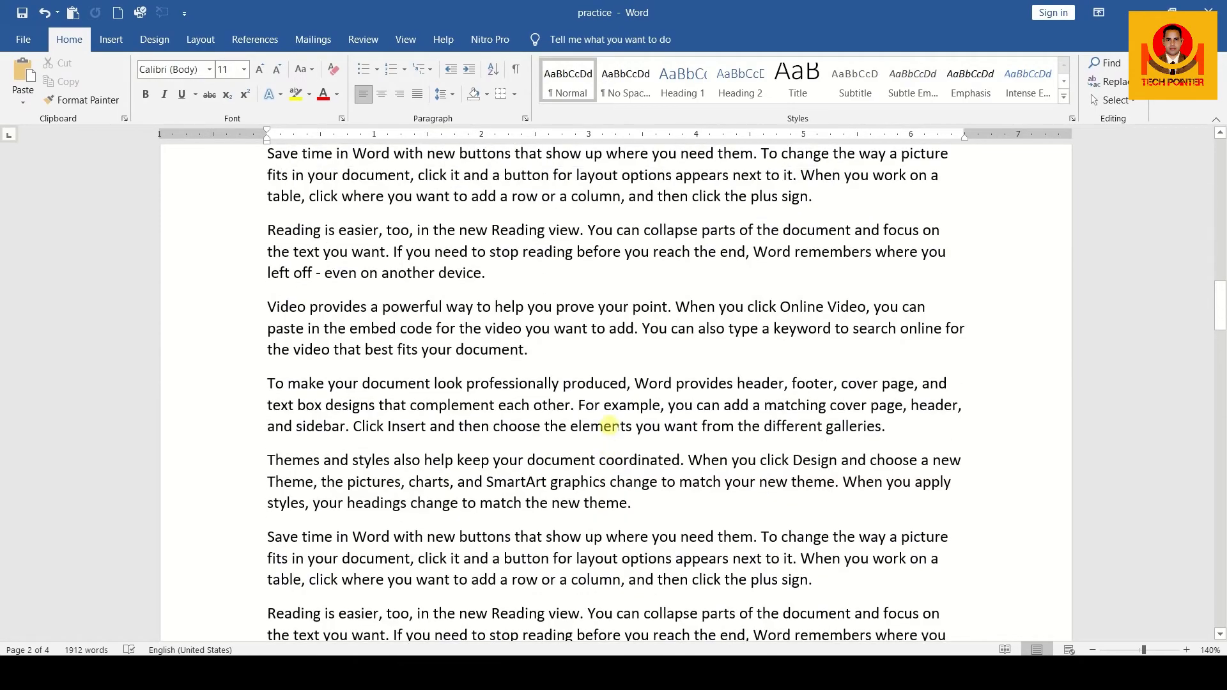
scroll(609, 425, up, 10)
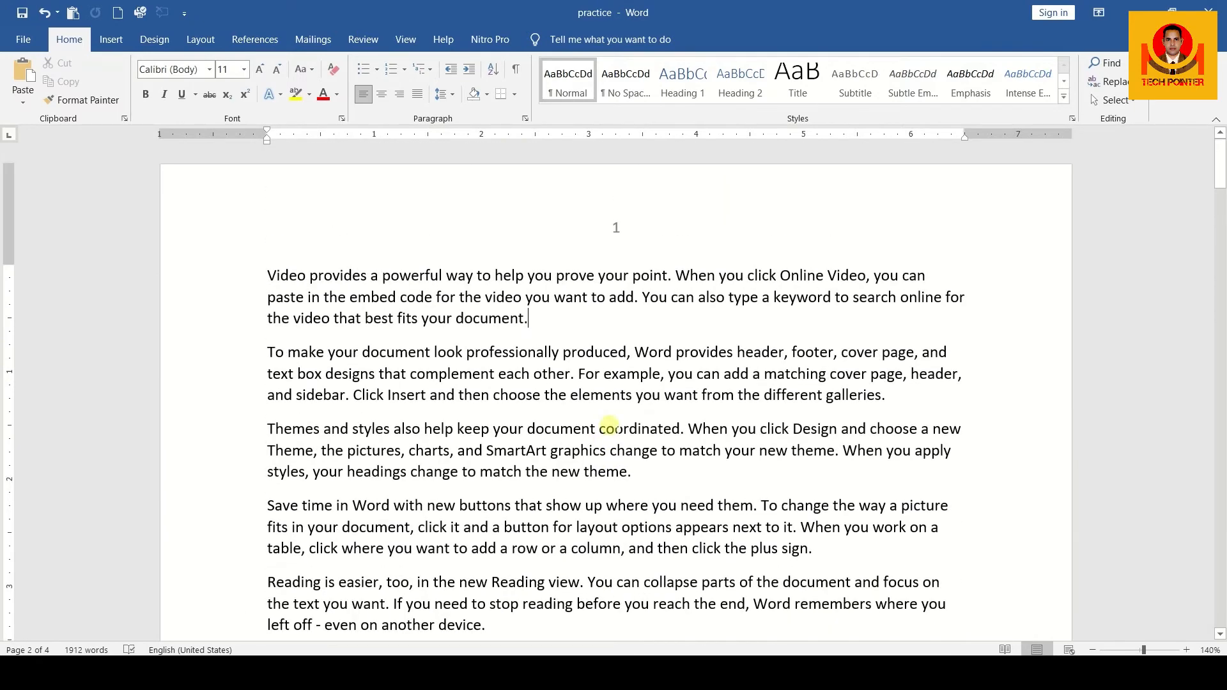
double_click(614, 275)
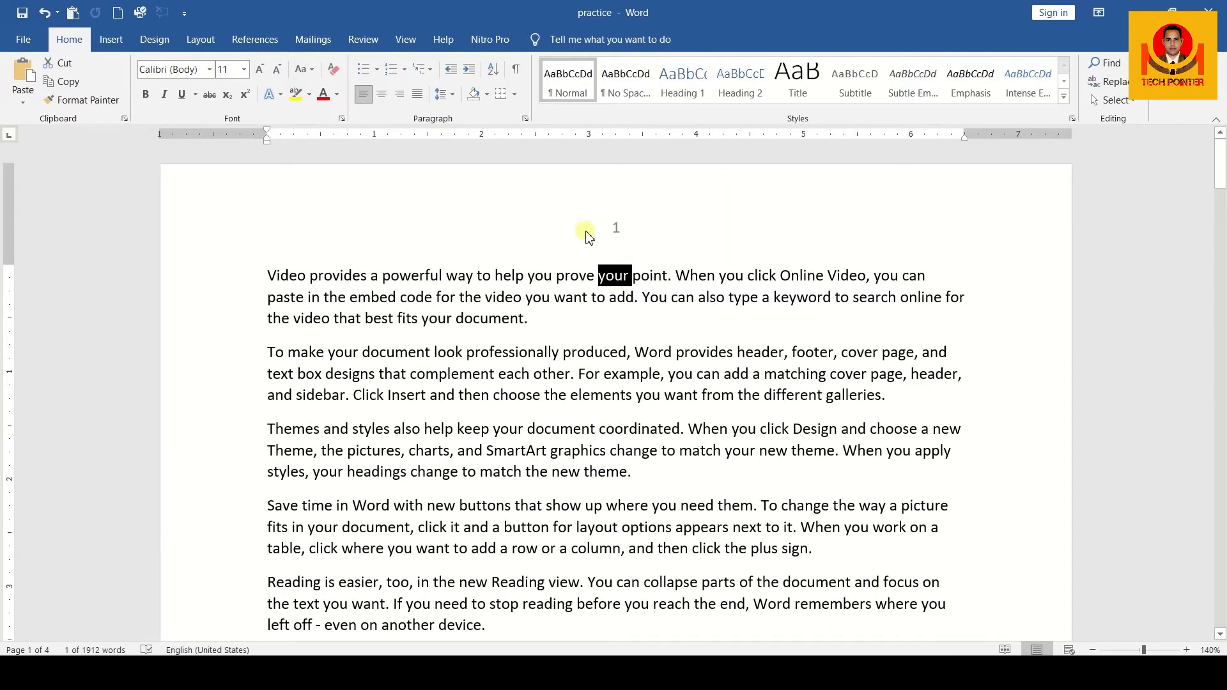
double_click(581, 232)
click(630, 231)
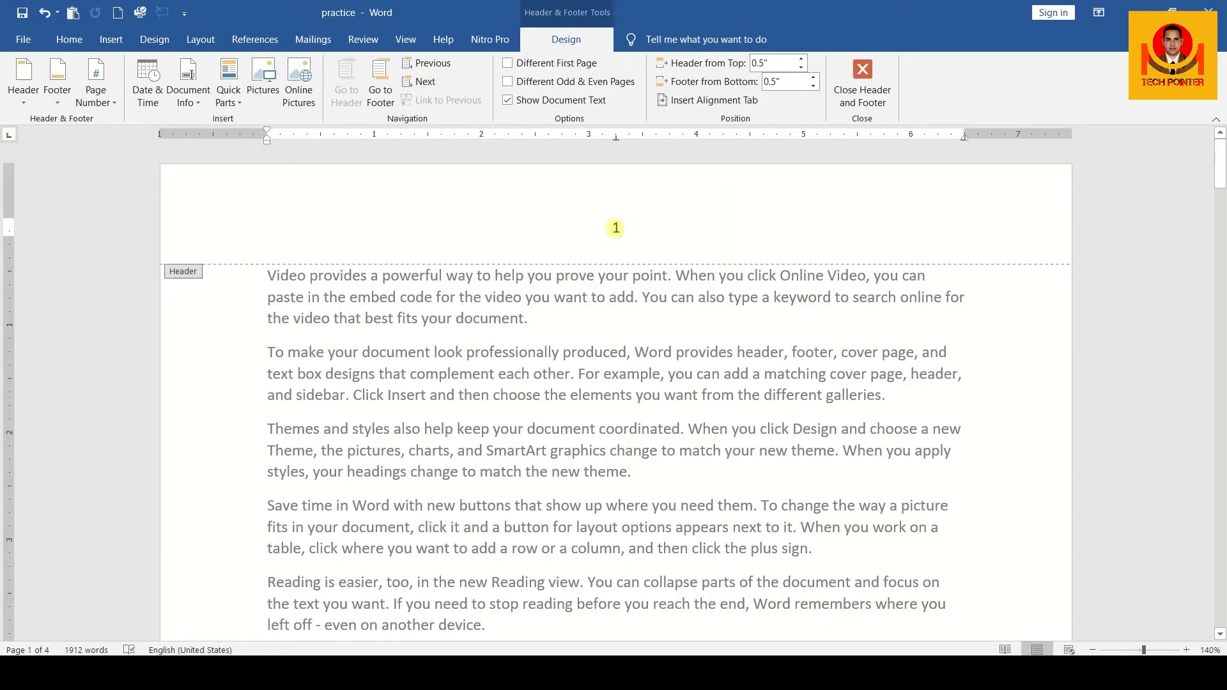
text(TECHPOINTER)
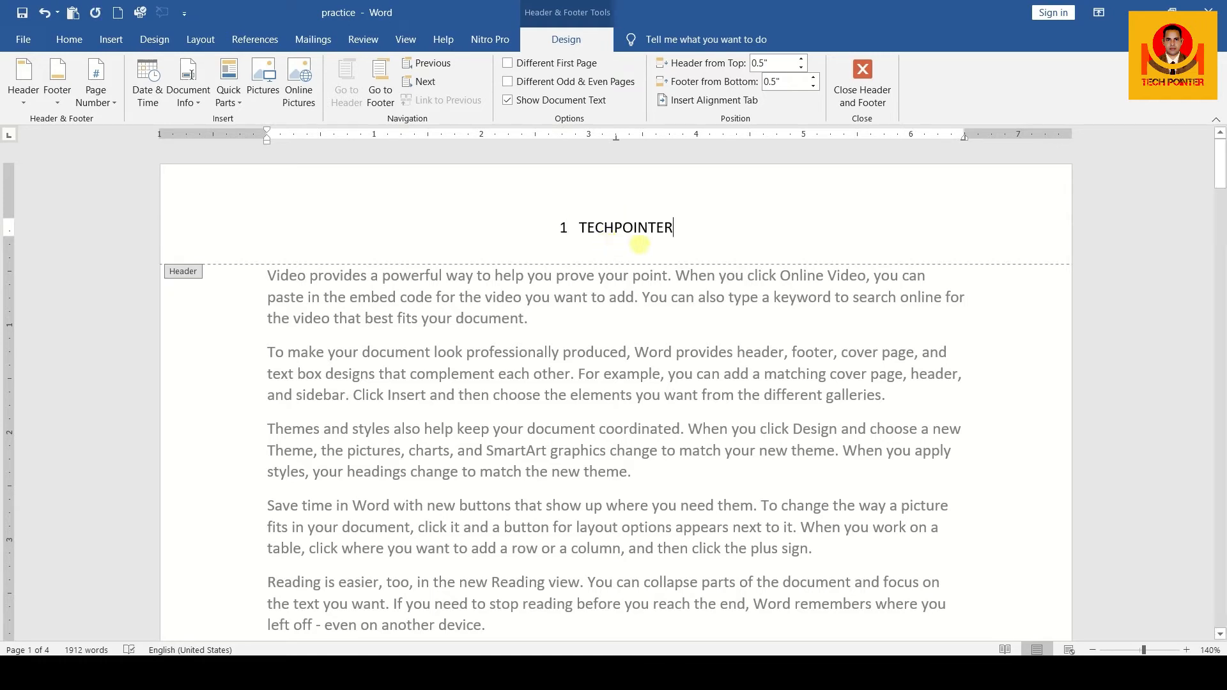
double_click(866, 333)
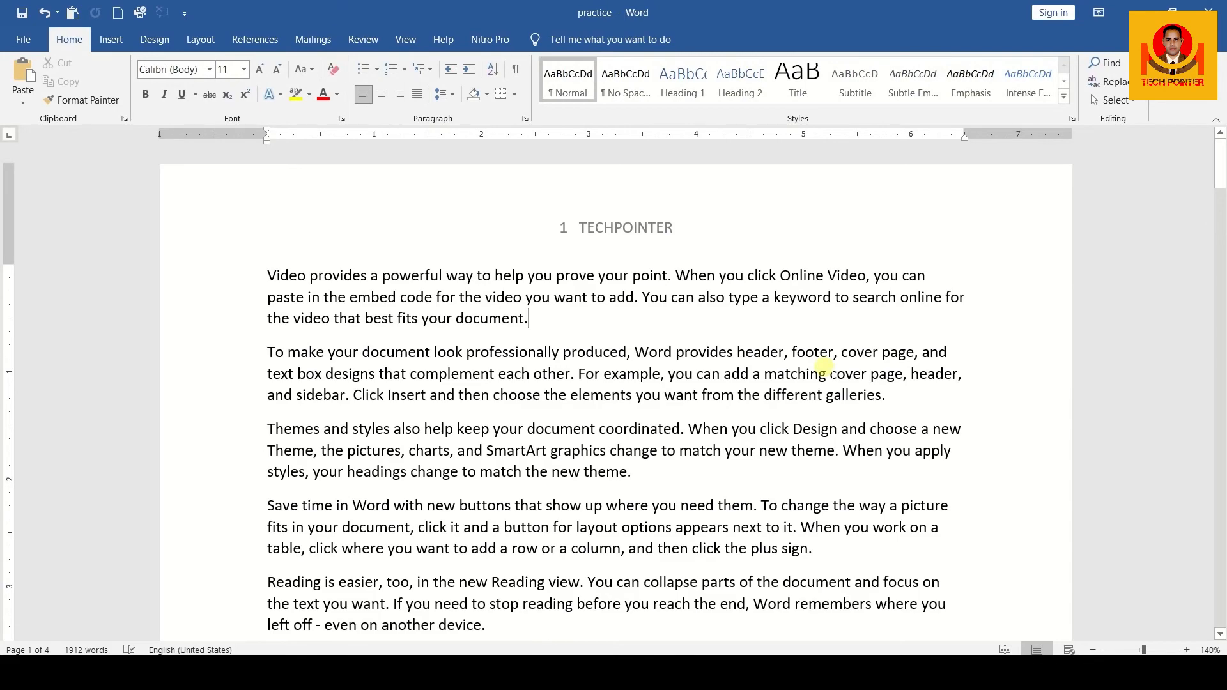
Reopen the first page's header and bring up the date and time formats for insertion after TECHPOINTER
scroll(825, 371, down, 10)
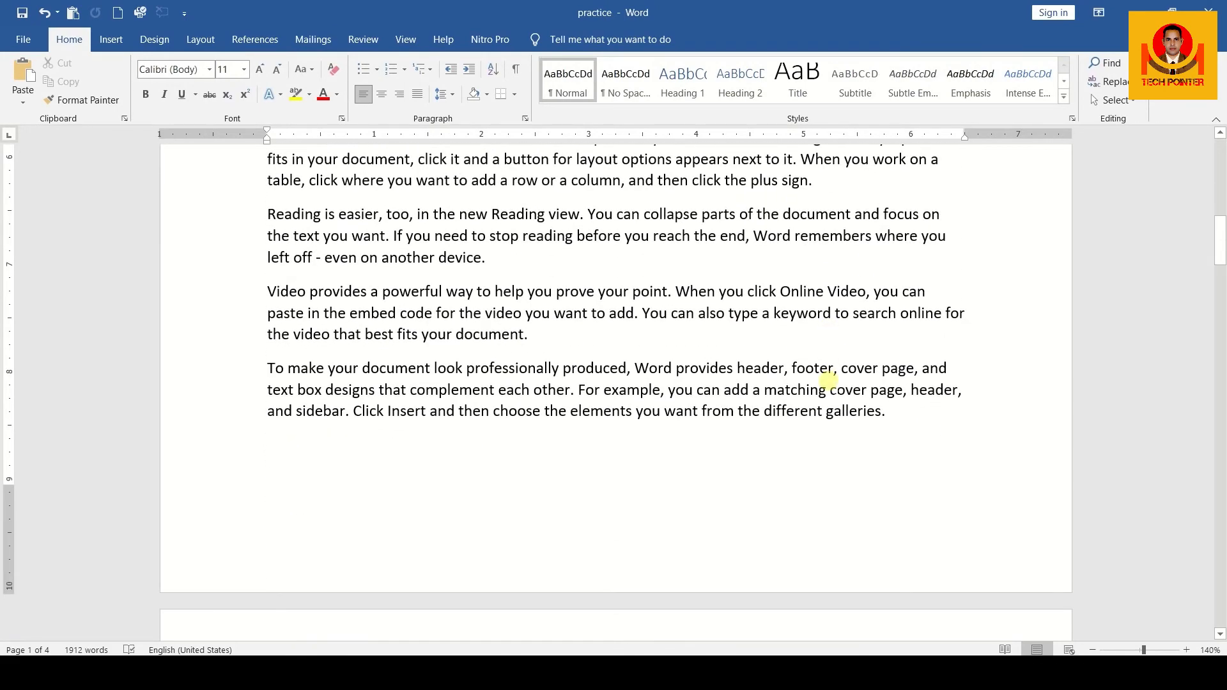
scroll(827, 380, down, 4)
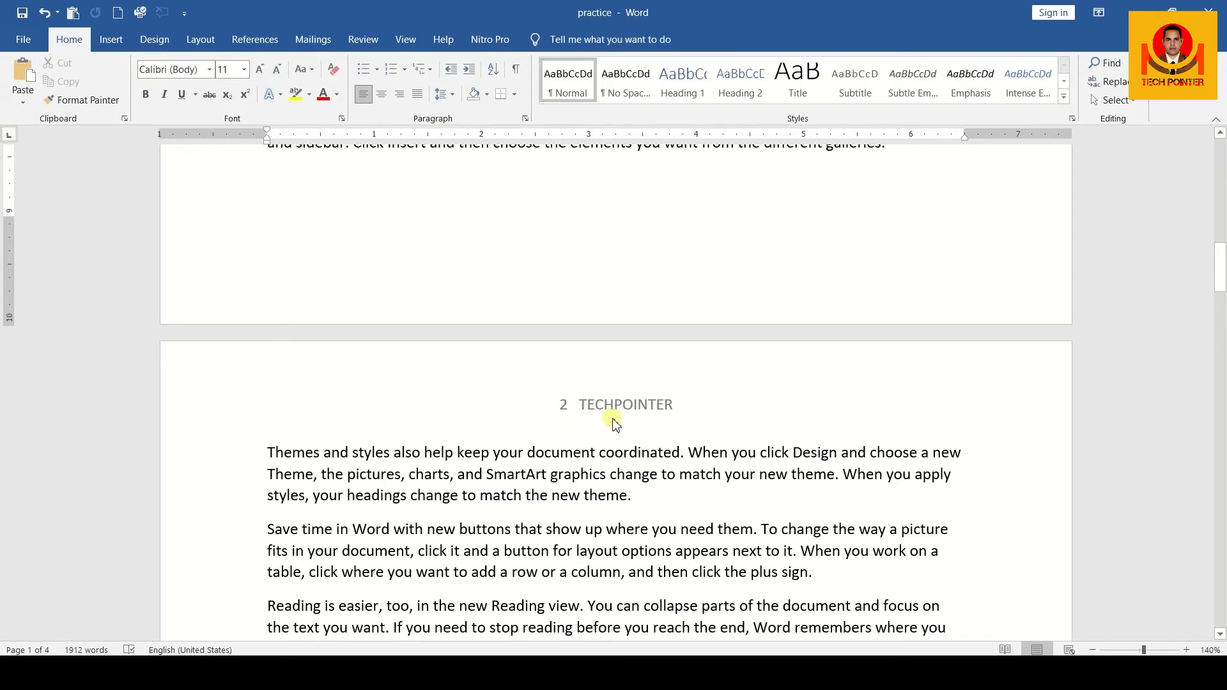
scroll(612, 423, down, 2)
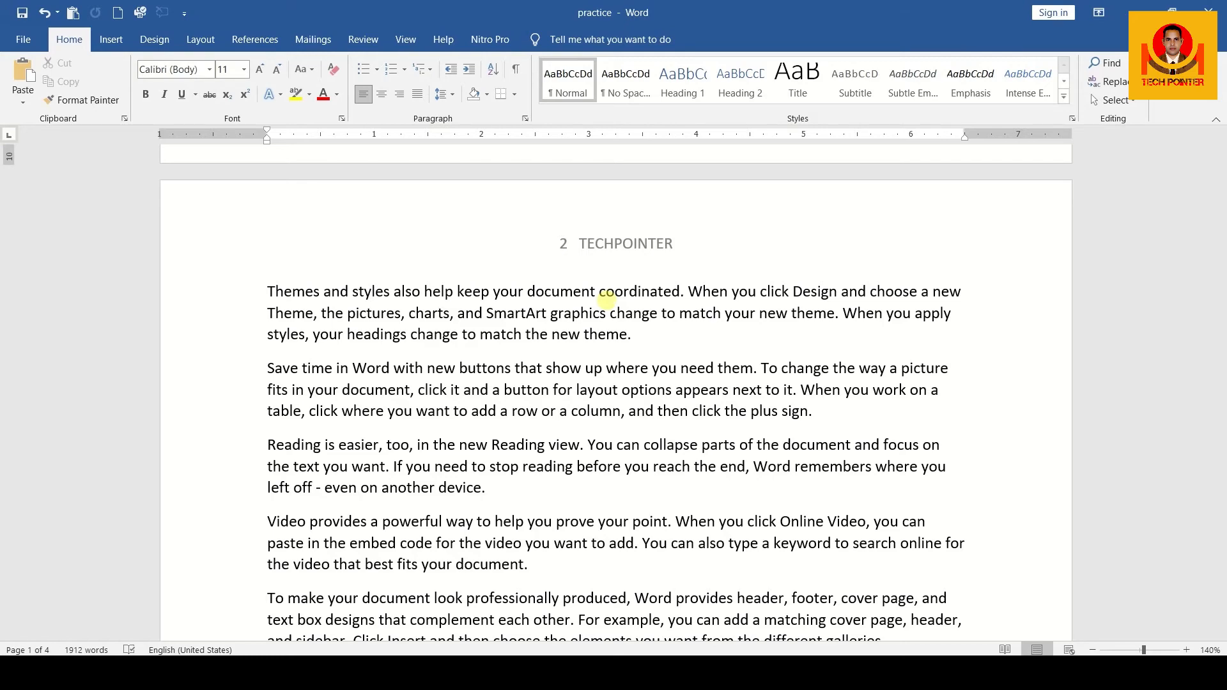
scroll(606, 297, up, 15)
double_click(593, 228)
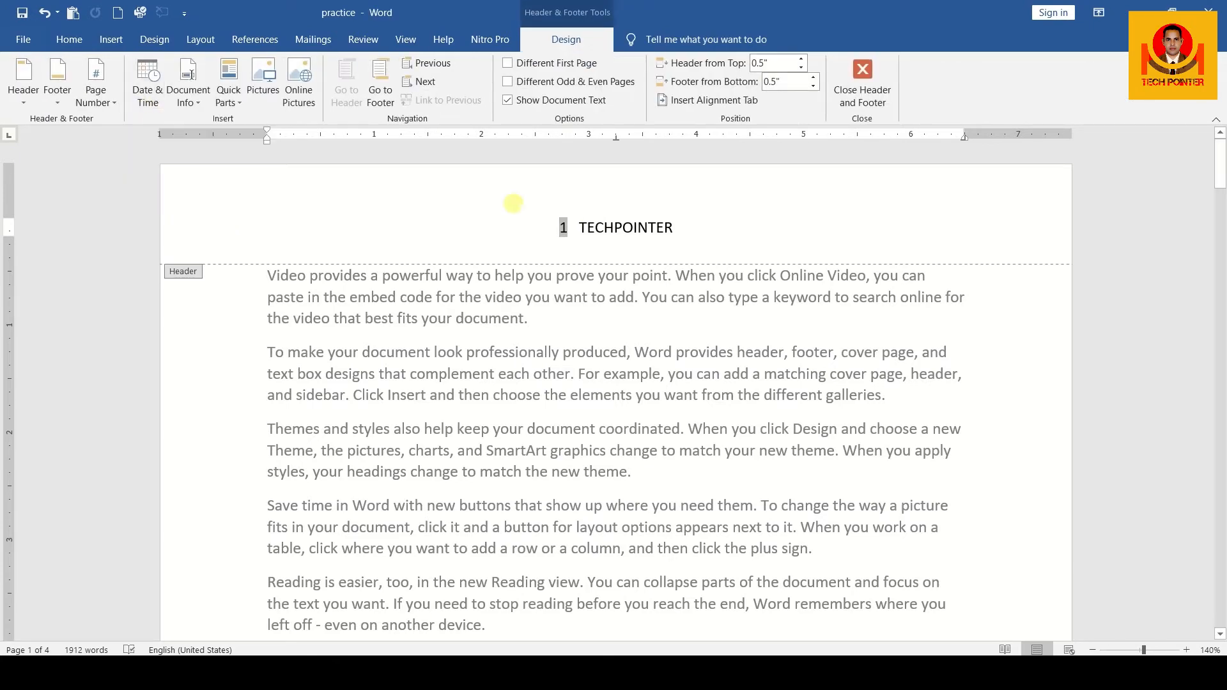
click(676, 227)
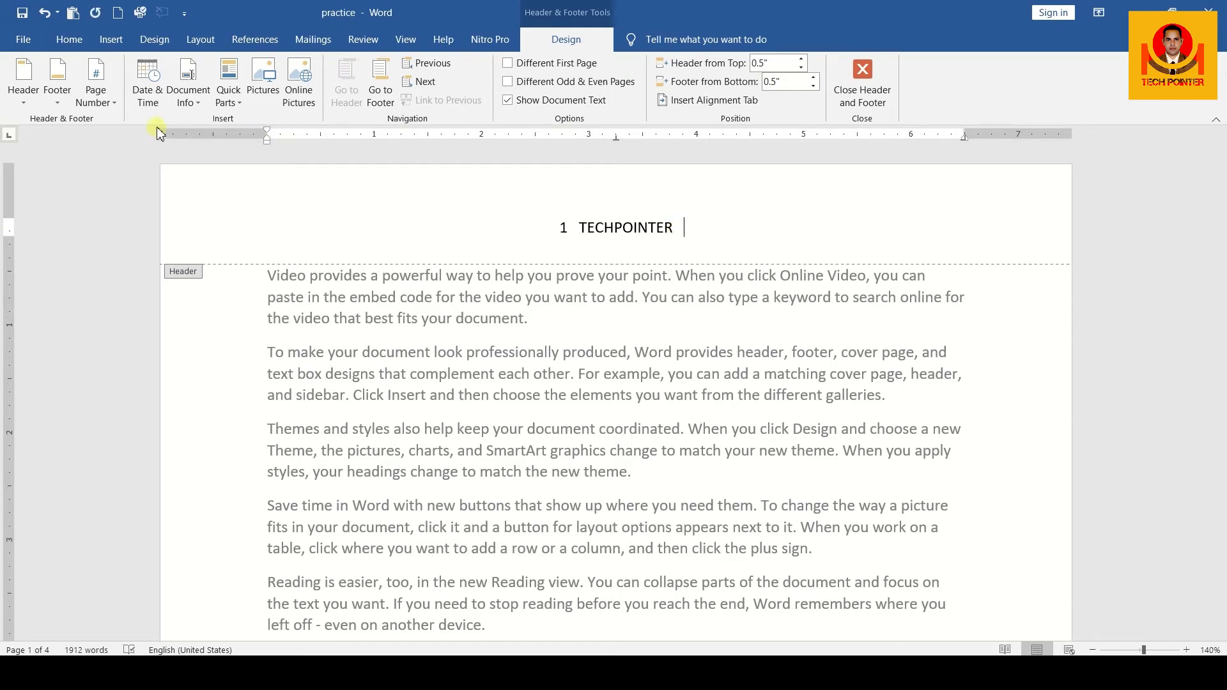
click(152, 79)
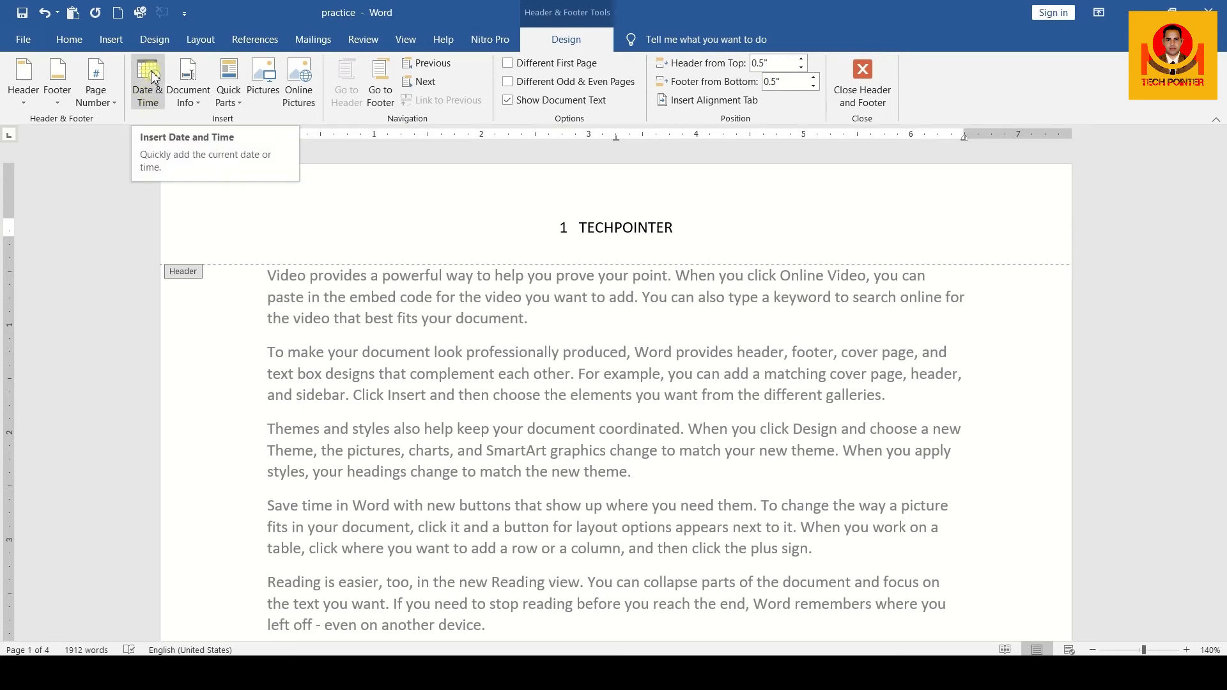
click(153, 76)
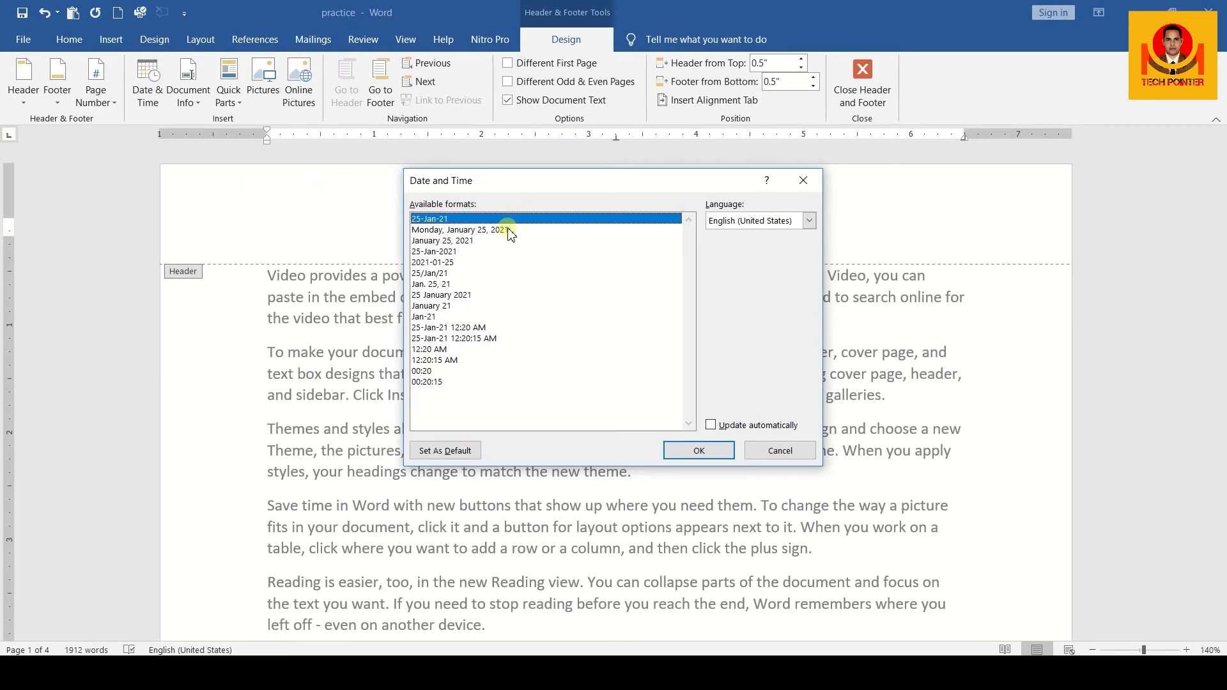
Insert the date and time in the 25-Jan-21 12:20:15 AM format and return to the document body
click(478, 231)
click(472, 241)
click(457, 251)
click(453, 262)
click(453, 273)
click(458, 284)
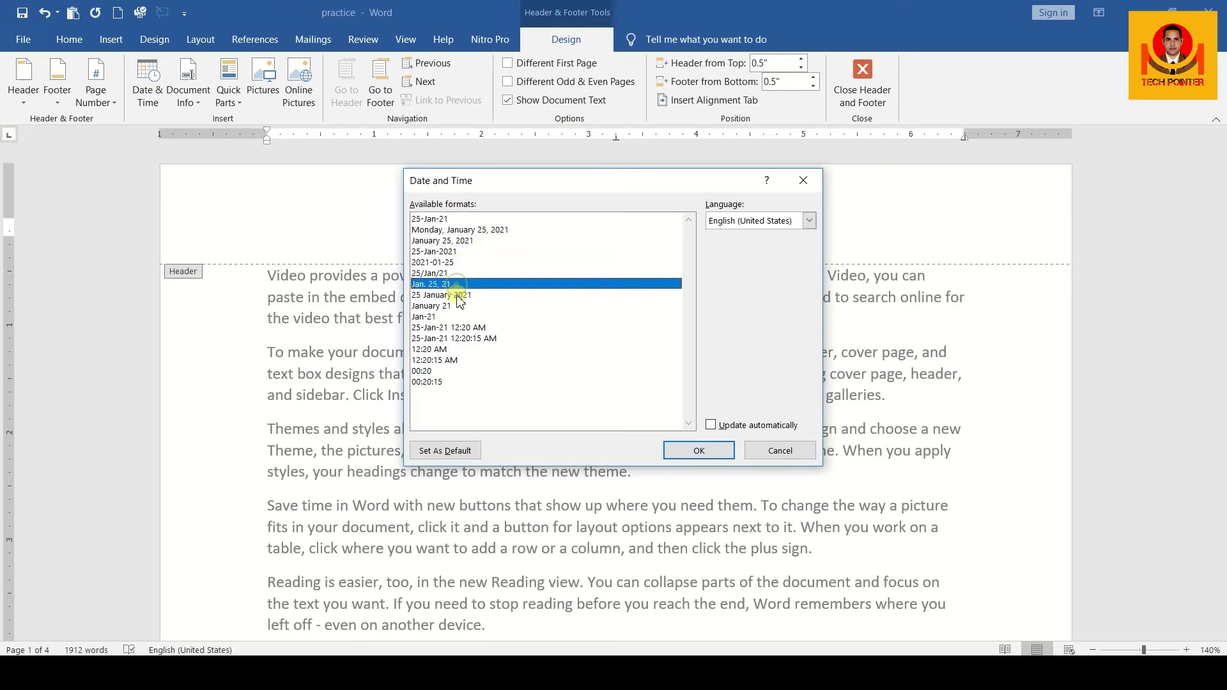
click(457, 295)
click(456, 305)
click(455, 317)
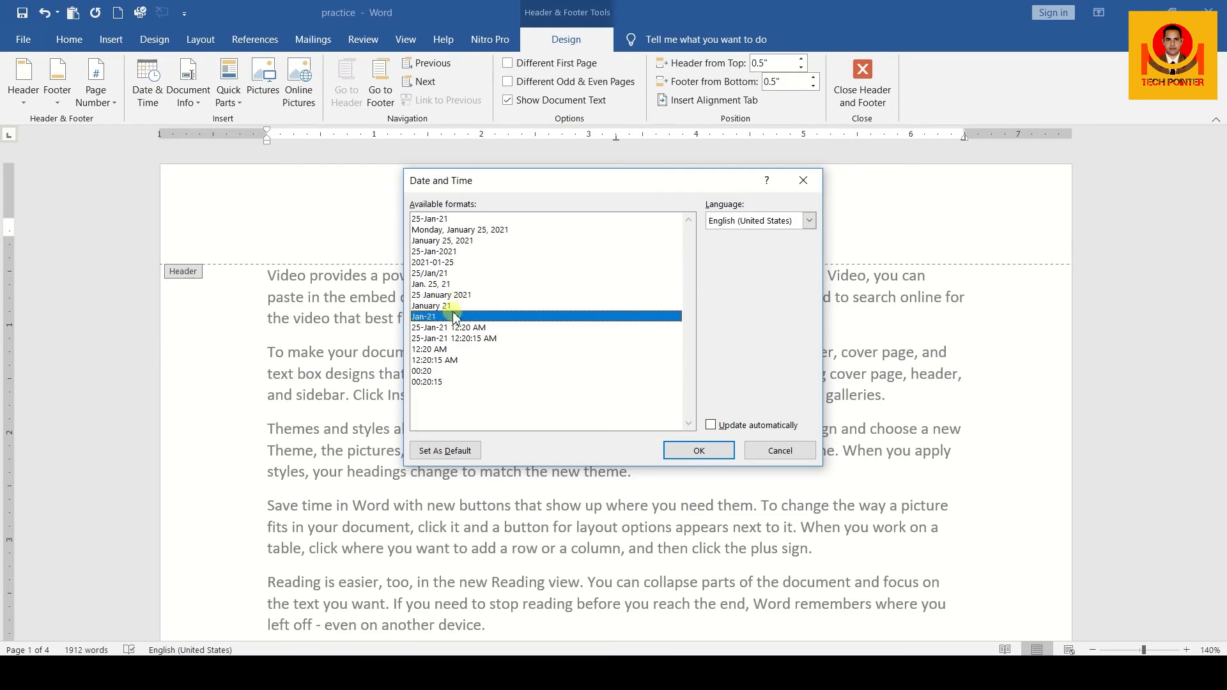
click(450, 329)
click(454, 339)
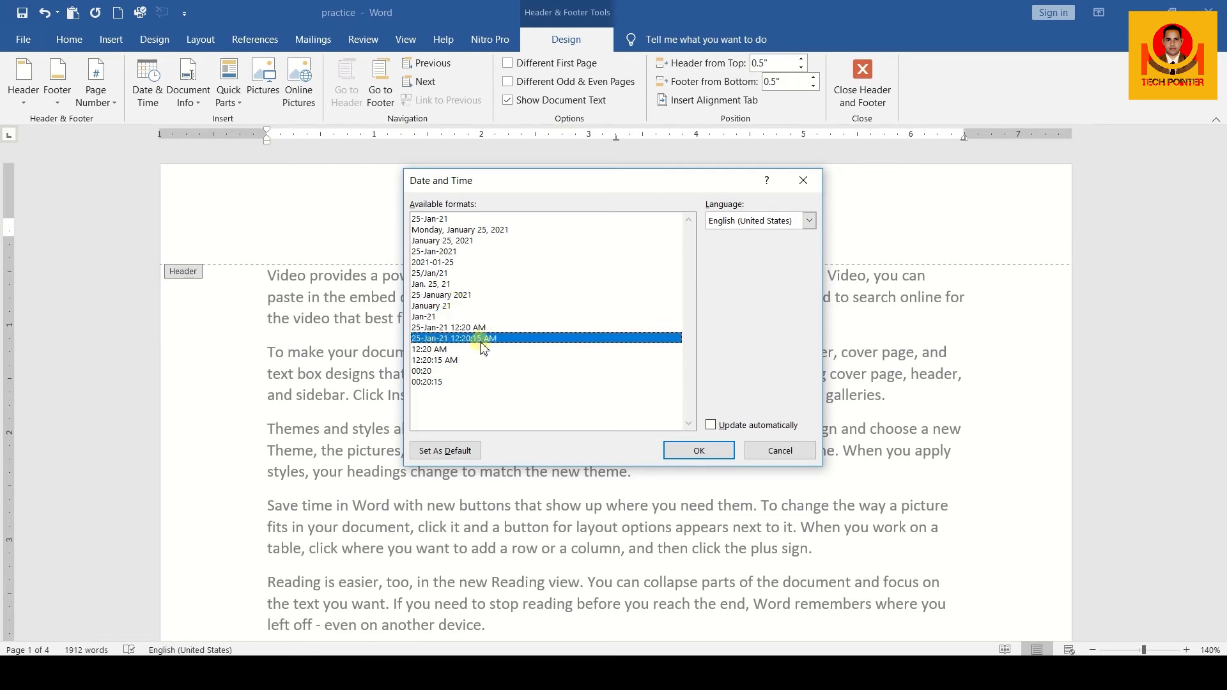
click(700, 450)
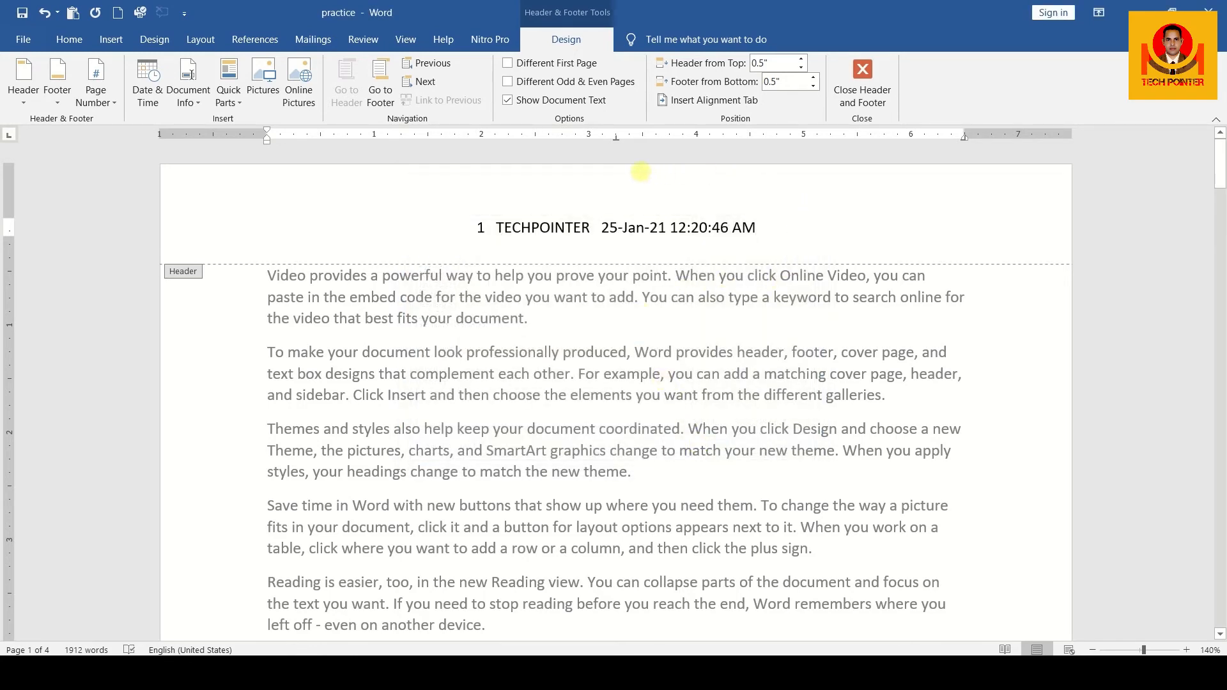
double_click(623, 337)
Reopen the first page's header and insert the built-in Austin footer
scroll(623, 334, down, 5)
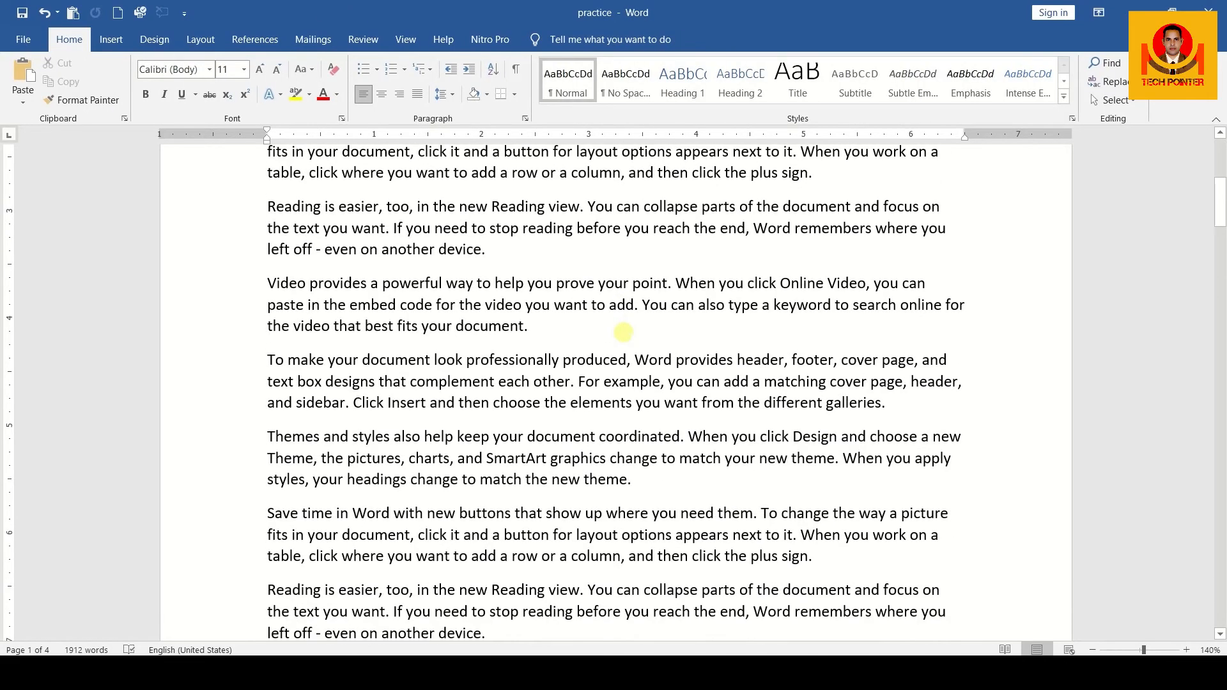
scroll(623, 332, down, 7)
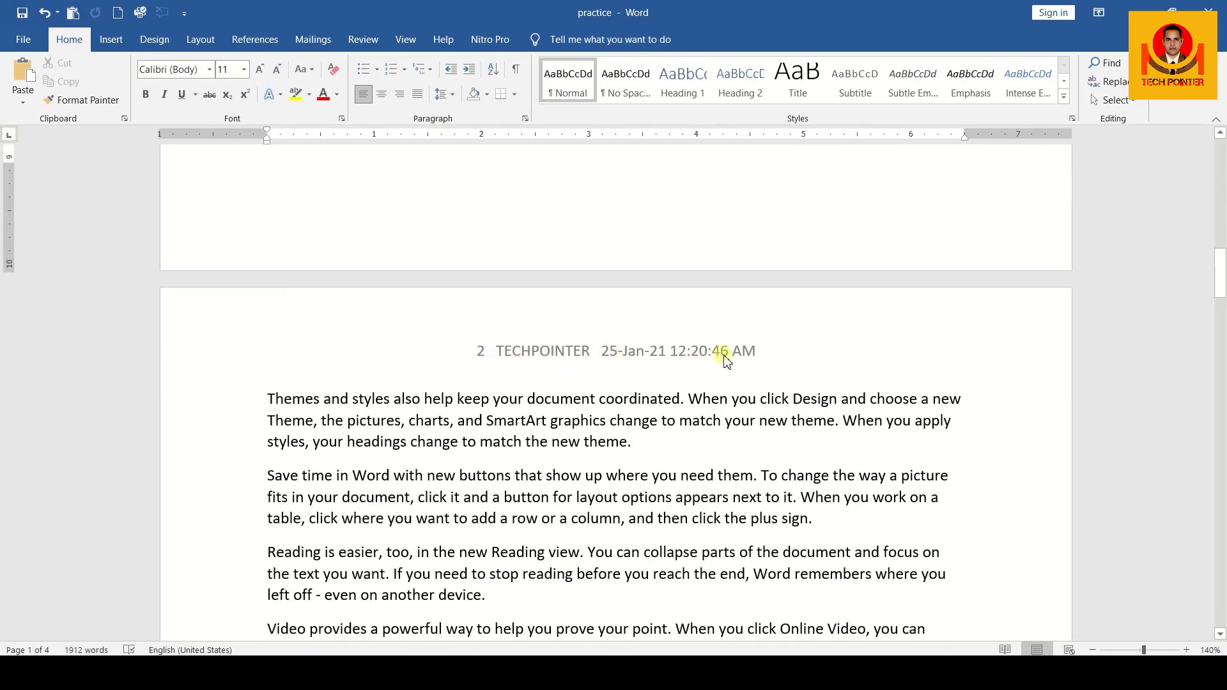
scroll(724, 360, down, 15)
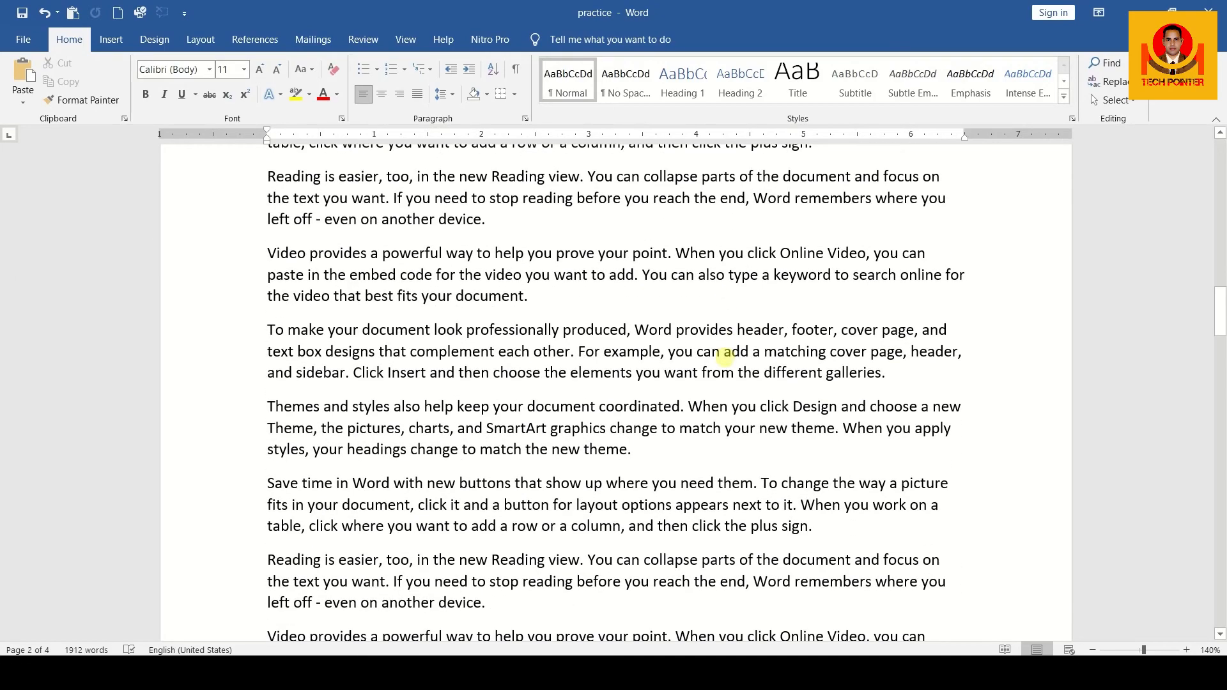
scroll(724, 355, down, 7)
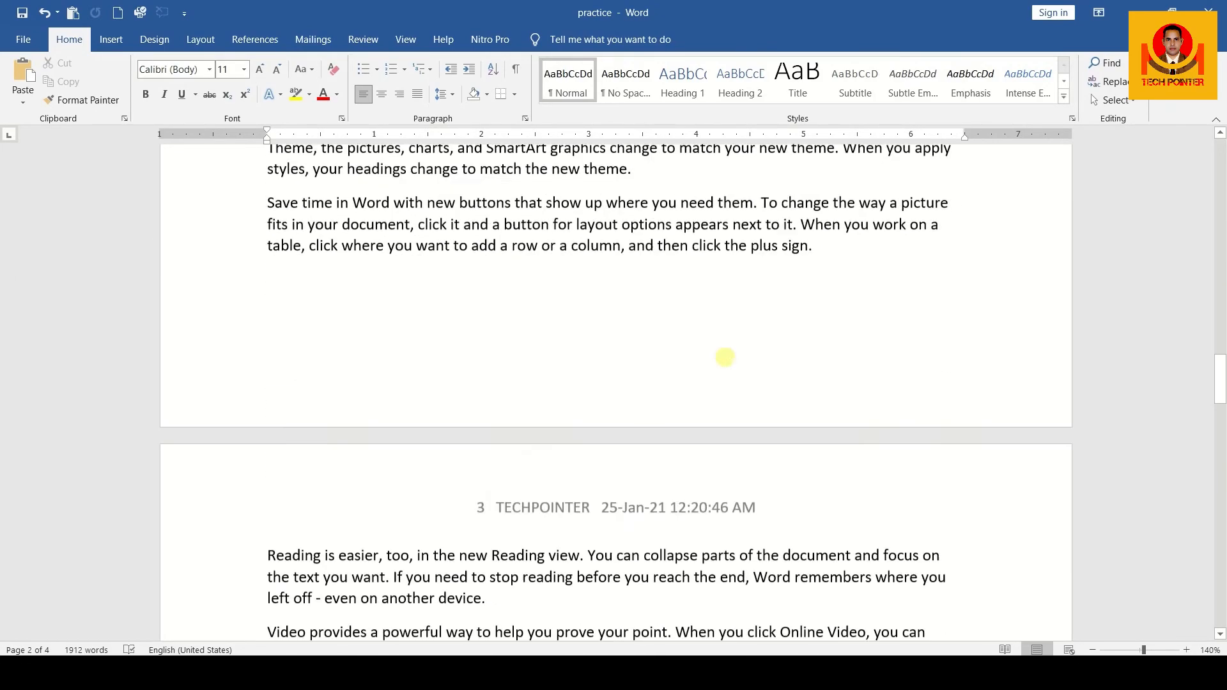
double_click(587, 233)
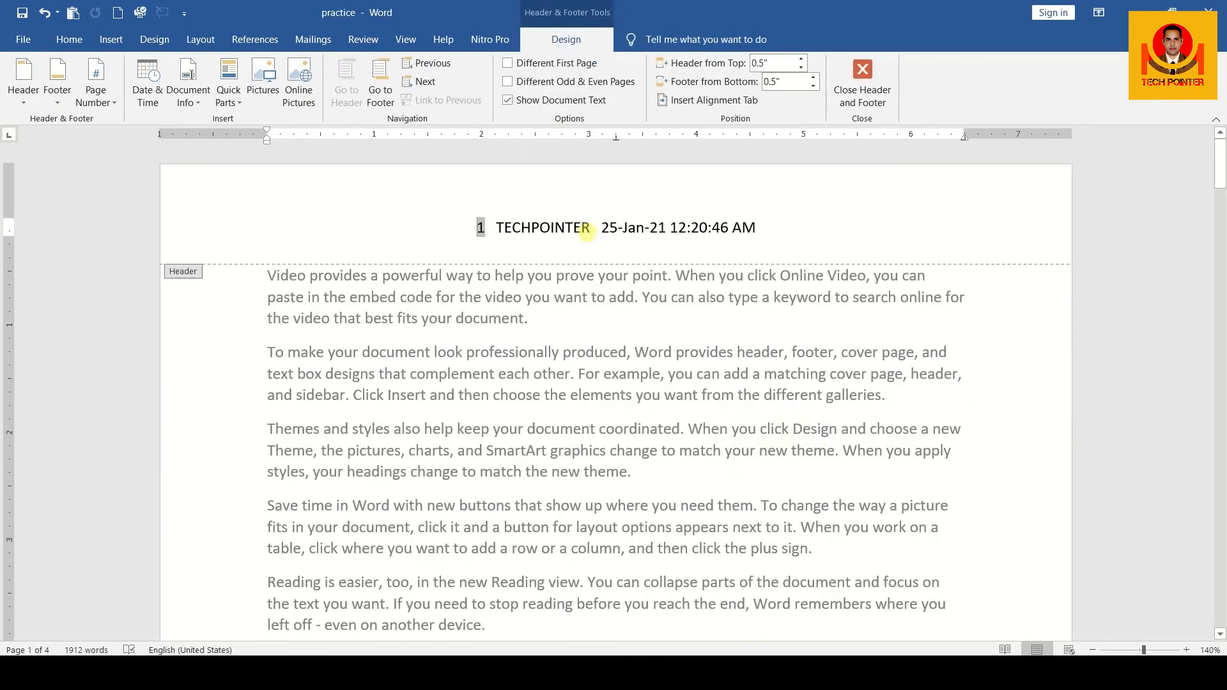
click(206, 72)
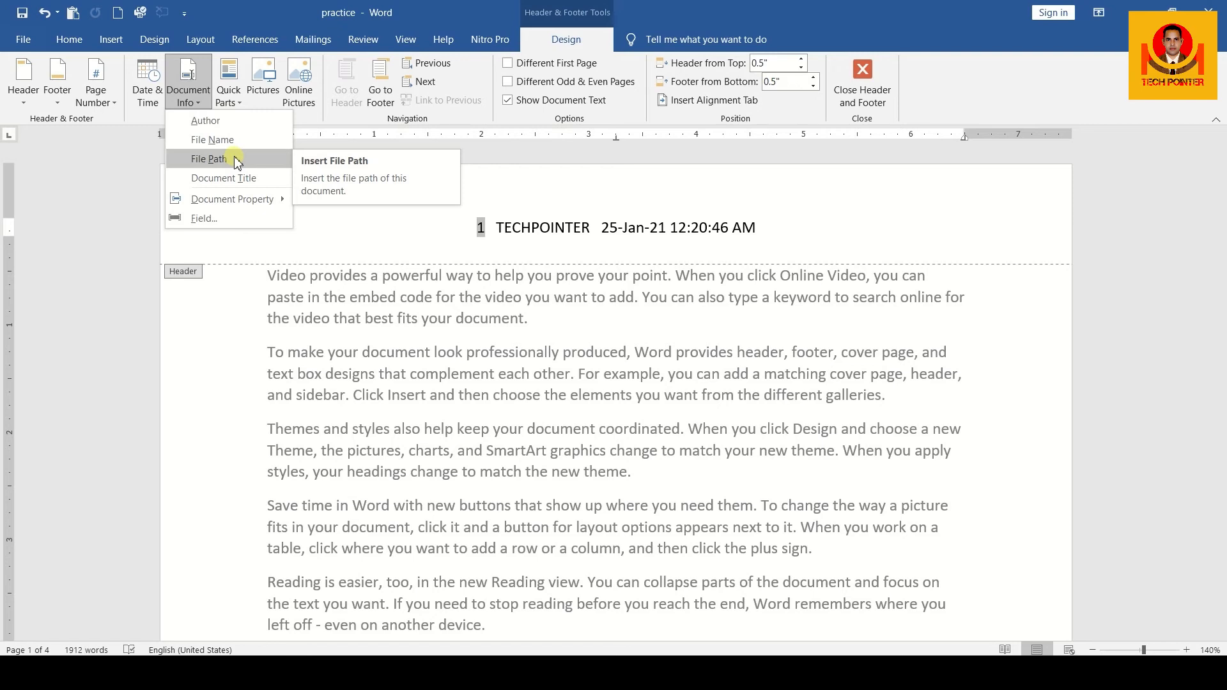
click(64, 76)
click(64, 75)
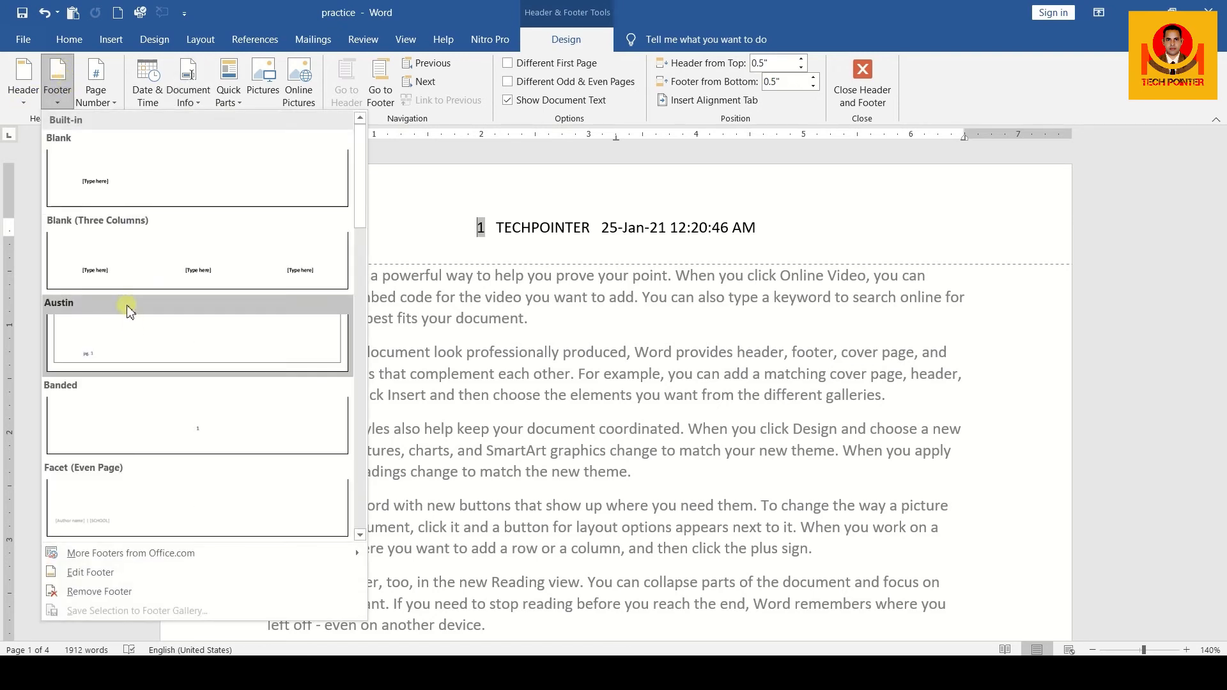
click(121, 345)
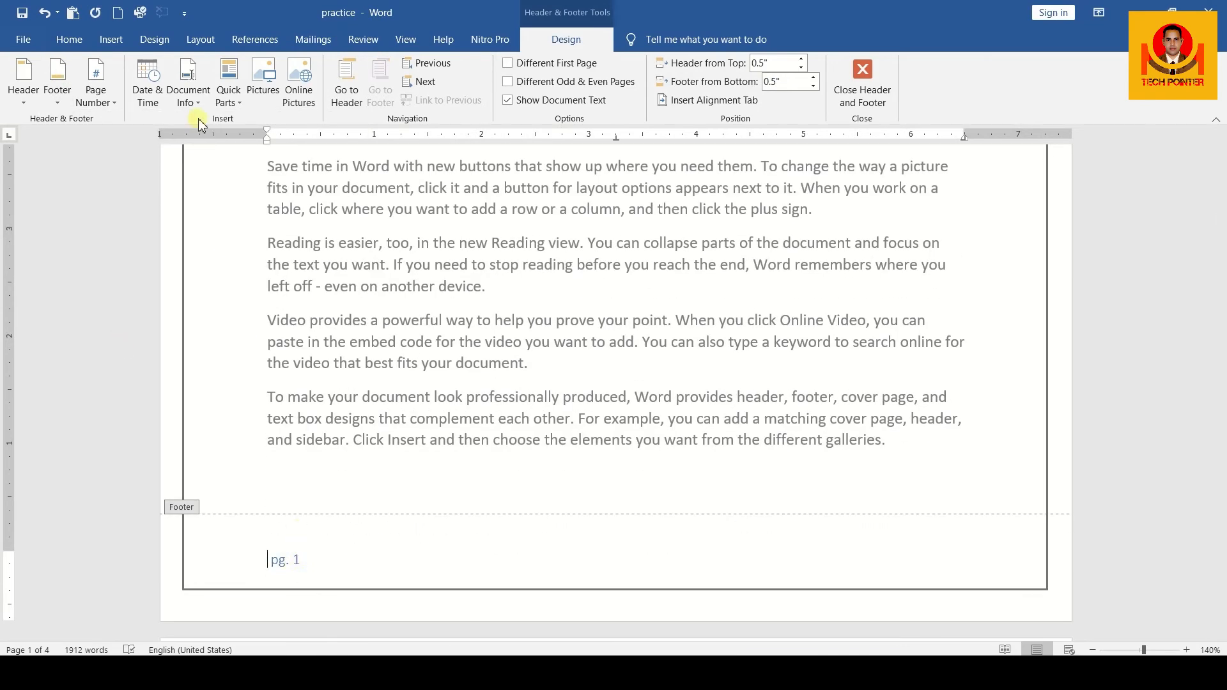
Insert the document's file path before the page number in the footer and close header and footer editing
click(203, 80)
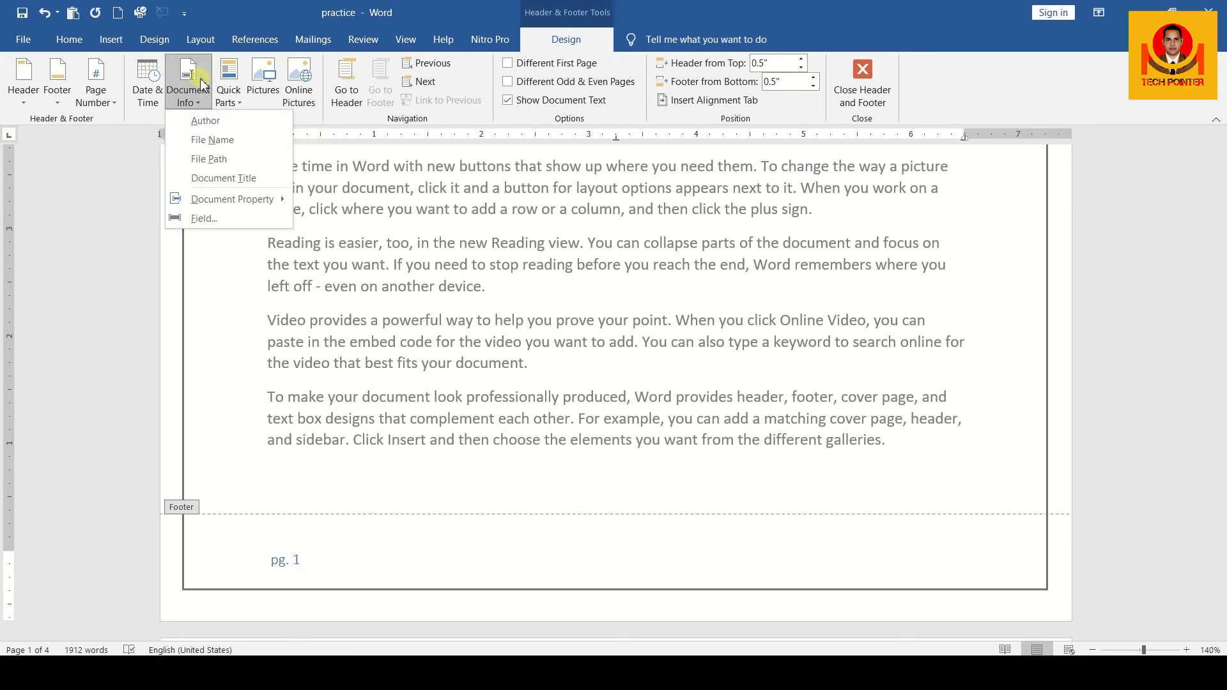
click(211, 160)
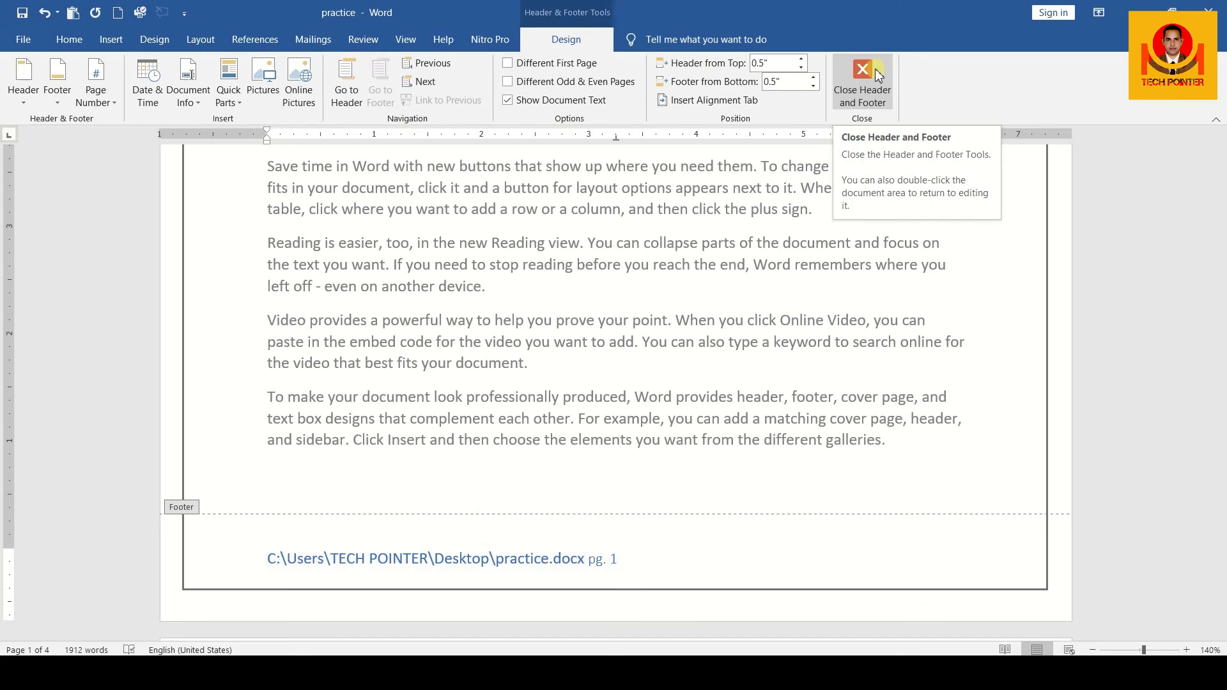
click(884, 77)
scroll(642, 243, up, 2)
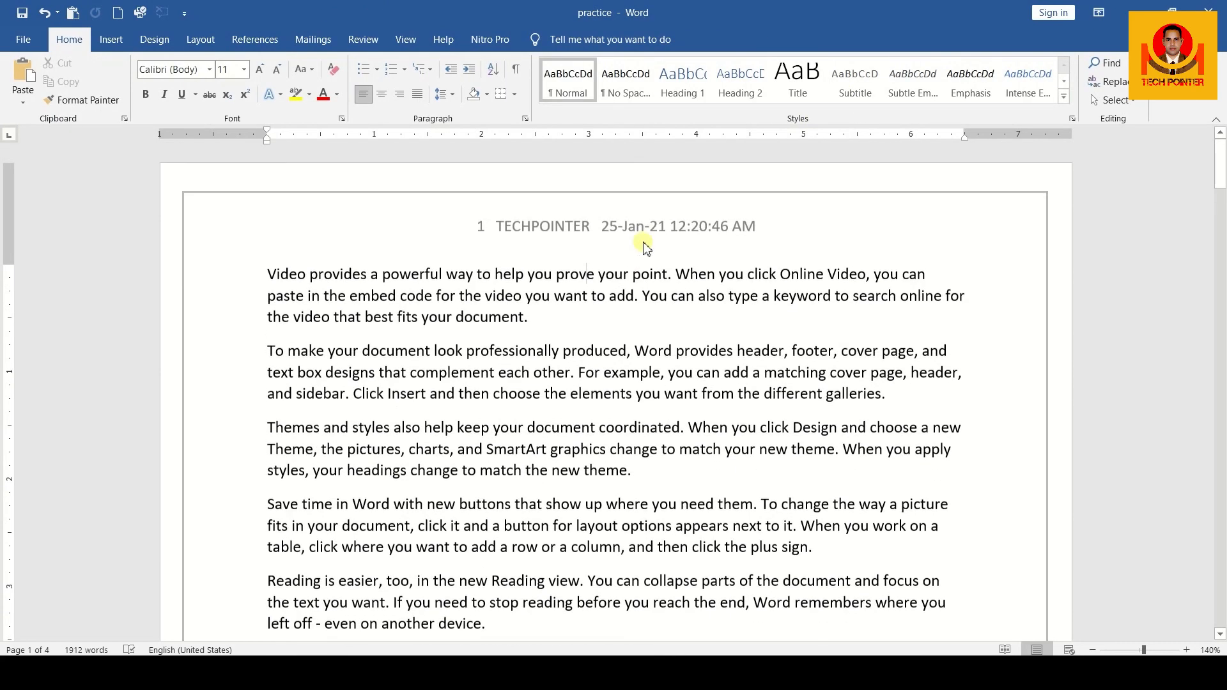